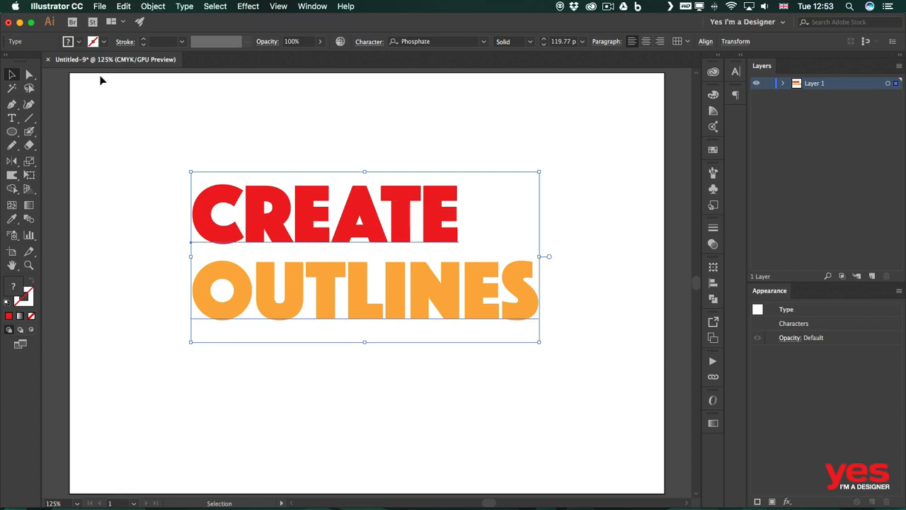
Step: Apply a black stroke to the CREATE OUTLINES text and set its weight to 6 pt
{"action": "left_click", "coordinate": [105, 42]}
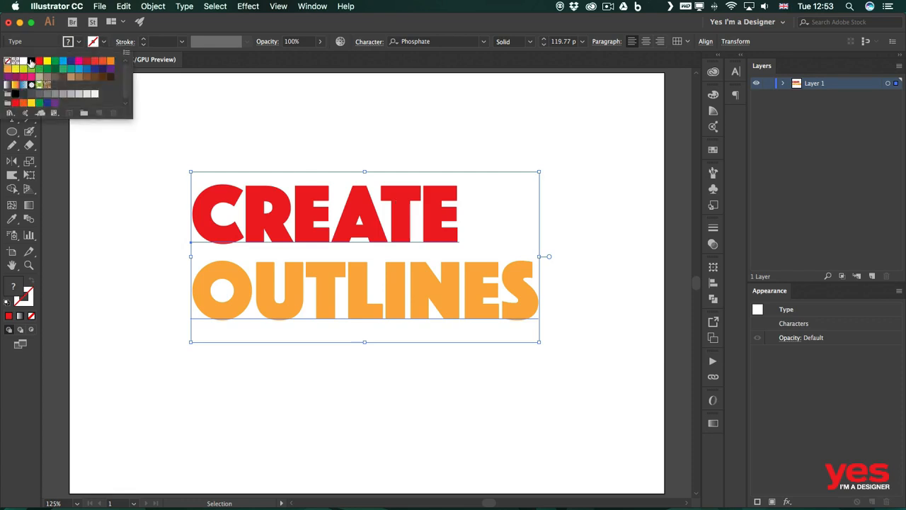
{"action": "left_click", "coordinate": [29, 61]}
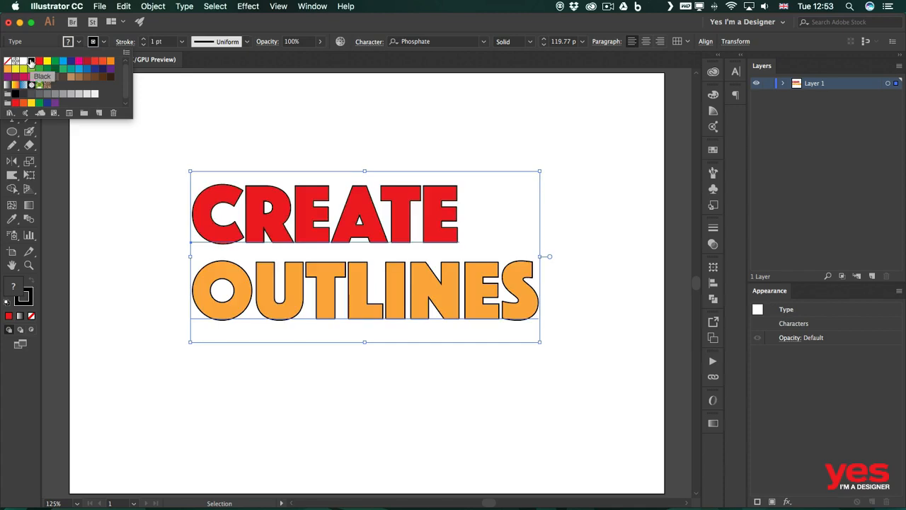
{"action": "left_click", "coordinate": [142, 40]}
{"action": "left_click", "coordinate": [141, 39]}
{"action": "left_click", "coordinate": [142, 40]}
{"action": "left_click", "coordinate": [142, 40]}
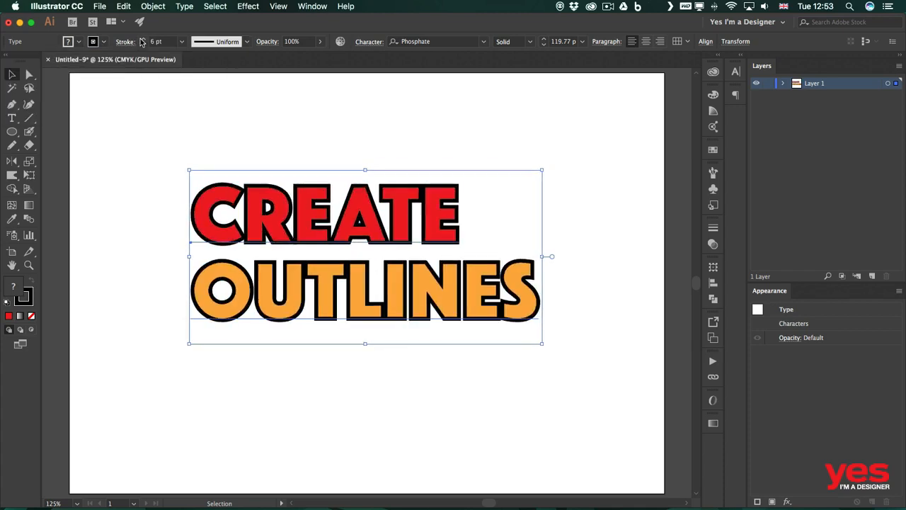
{"action": "left_click", "coordinate": [141, 40]}
{"action": "left_click", "coordinate": [142, 40]}
{"action": "left_click", "coordinate": [142, 40]}
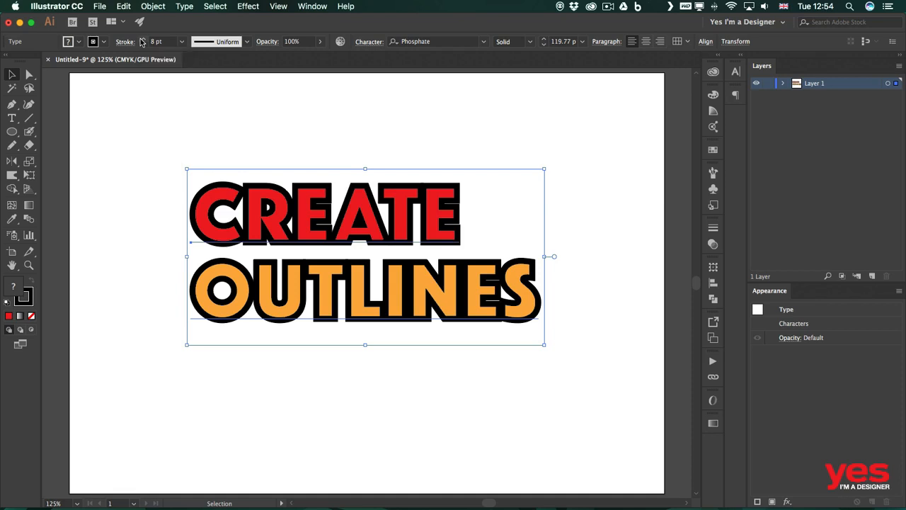
{"action": "left_click", "coordinate": [144, 44]}
{"action": "left_click", "coordinate": [144, 44]}
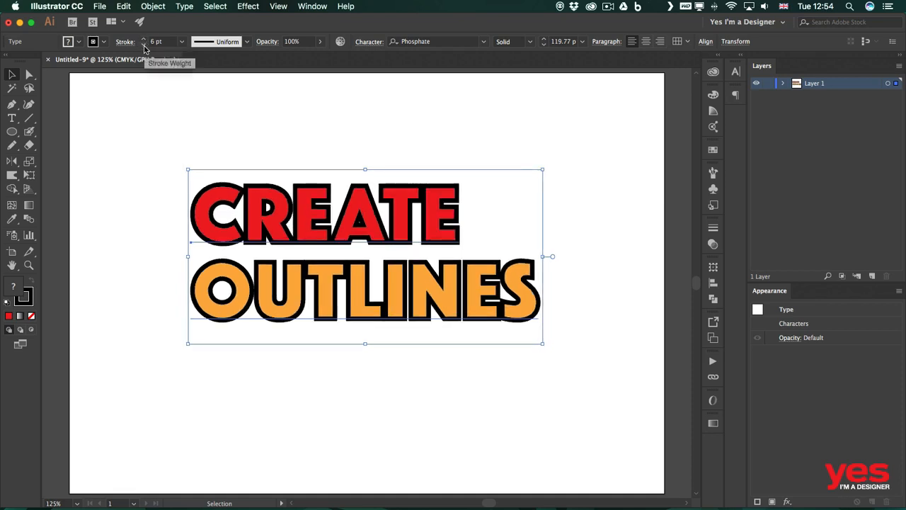
{"action": "left_click", "coordinate": [144, 45]}
{"action": "left_click", "coordinate": [144, 39]}
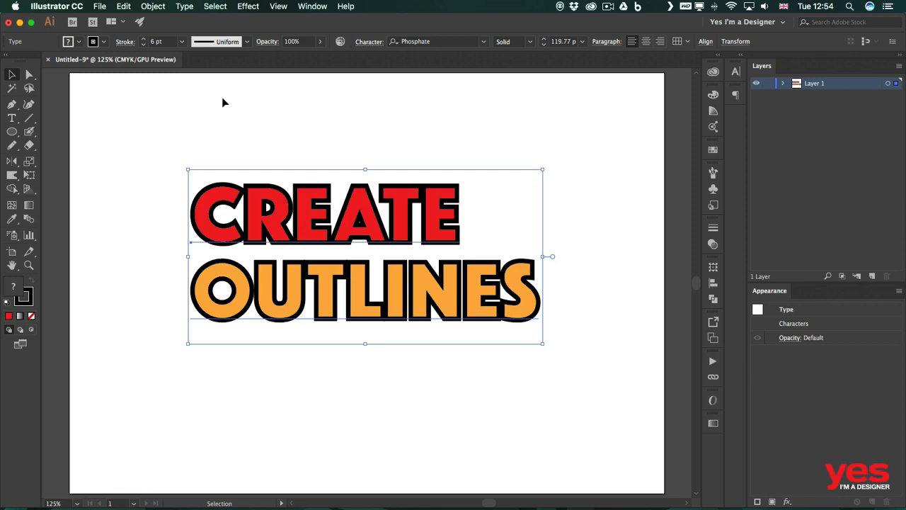
Step: Try to align the text's stroke to the inside, and remove the black stroke from the text
{"action": "left_click", "coordinate": [124, 42]}
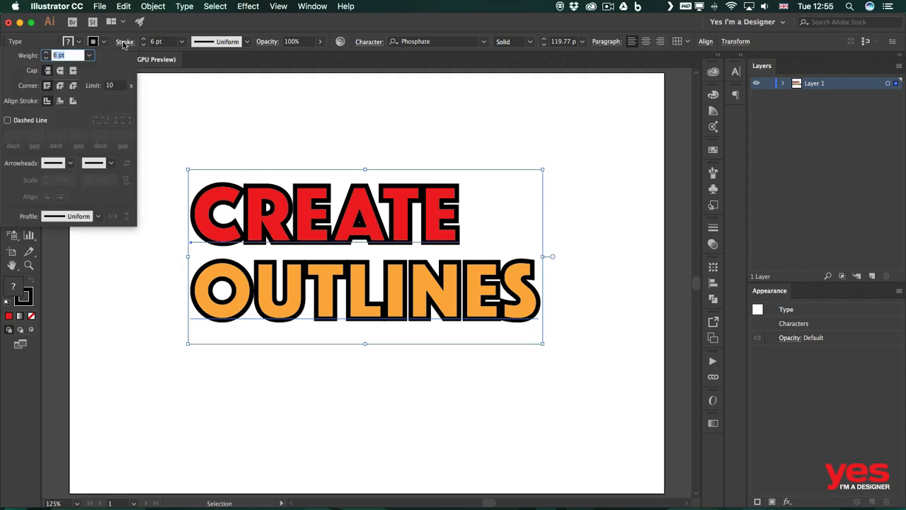
{"action": "left_click", "coordinate": [60, 101]}
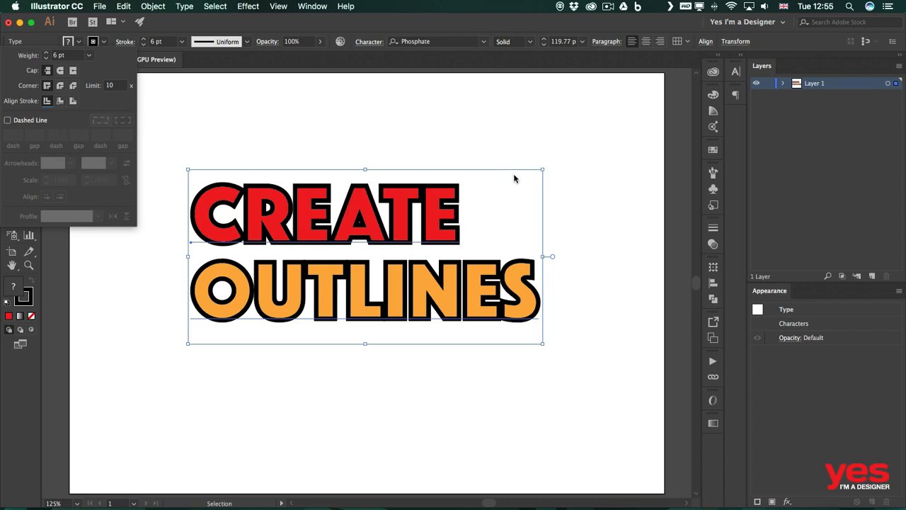
{"action": "left_click", "coordinate": [415, 215]}
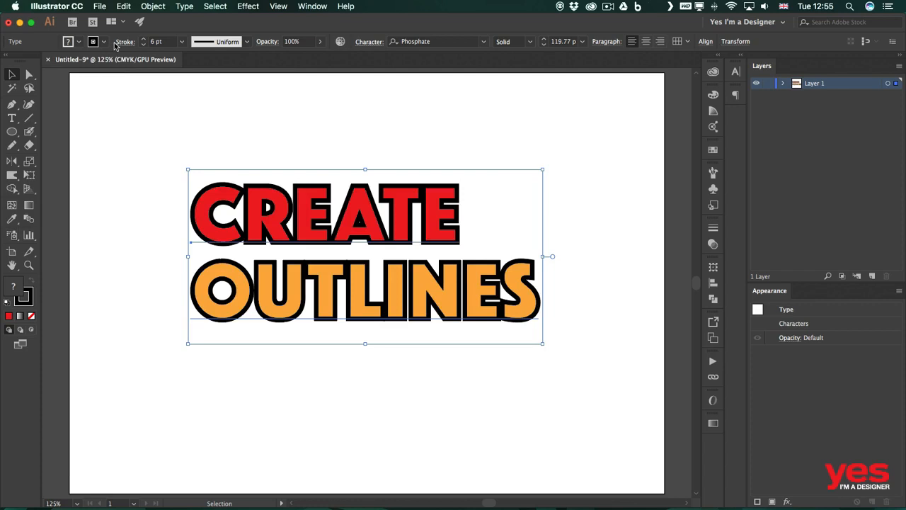
{"action": "left_click", "coordinate": [103, 44]}
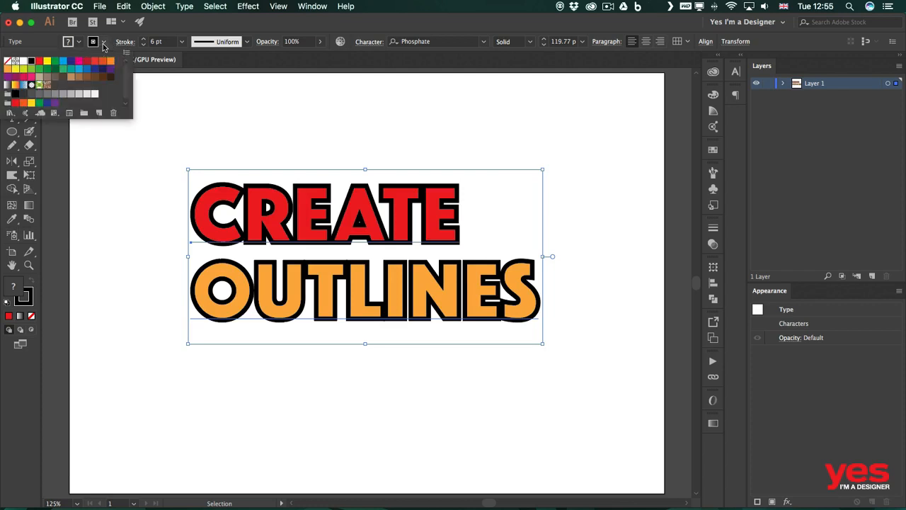
{"action": "left_click", "coordinate": [6, 62]}
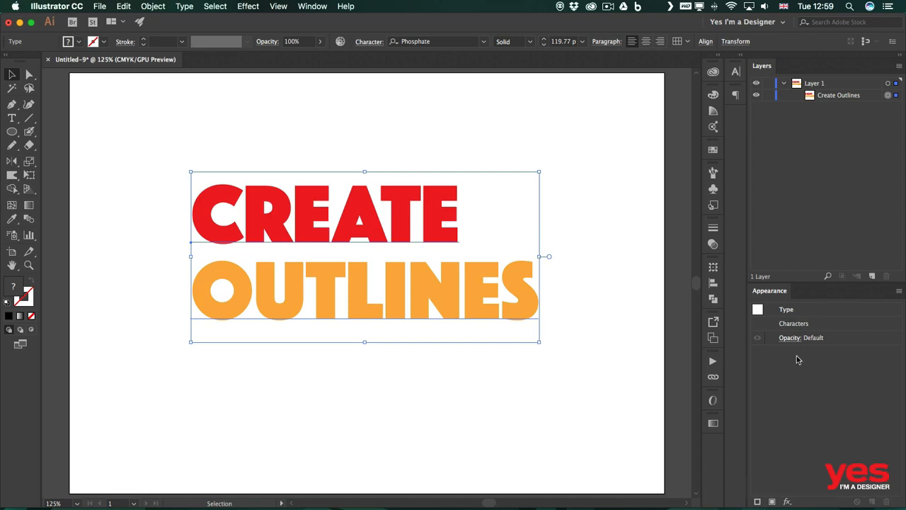
Step: Add a new fill to the type object's appearance and colour it red
{"action": "left_click", "coordinate": [757, 502]}
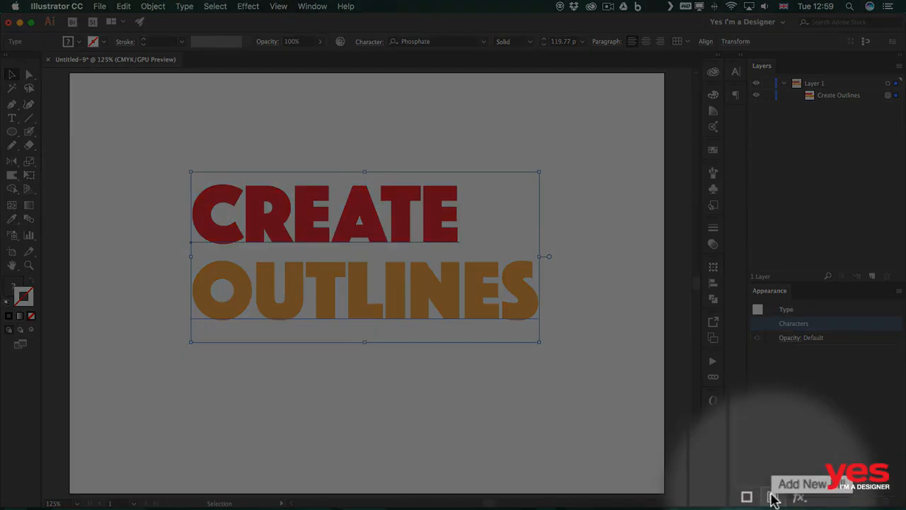
{"action": "left_click", "coordinate": [771, 502]}
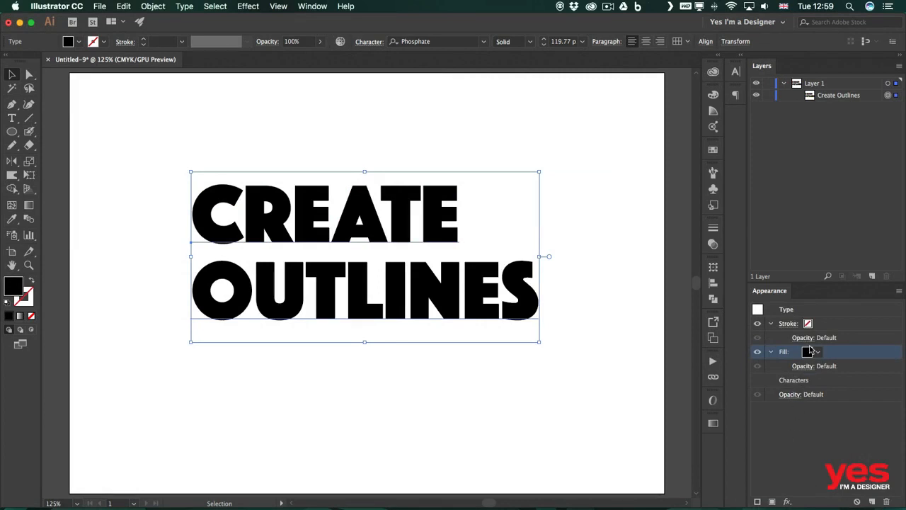
{"action": "left_click", "coordinate": [815, 352]}
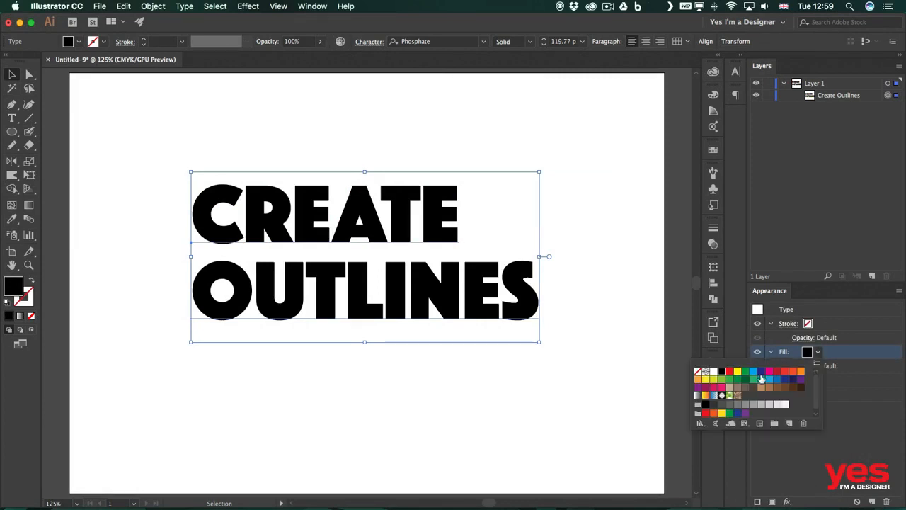
{"action": "left_click", "coordinate": [729, 371]}
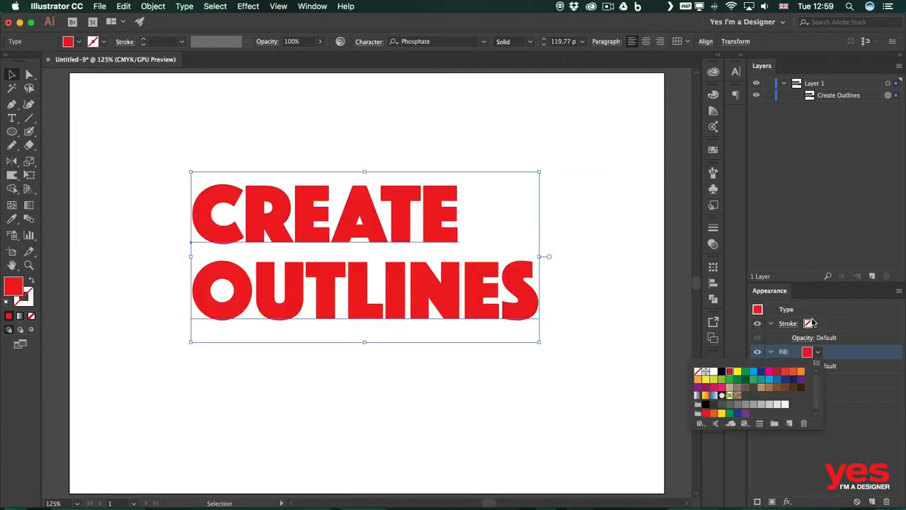
Step: Give the type object's appearance a 6 pt black stroke and move it below the Characters entry
{"action": "left_click", "coordinate": [811, 323]}
{"action": "left_click", "coordinate": [812, 324]}
{"action": "left_click", "coordinate": [812, 324]}
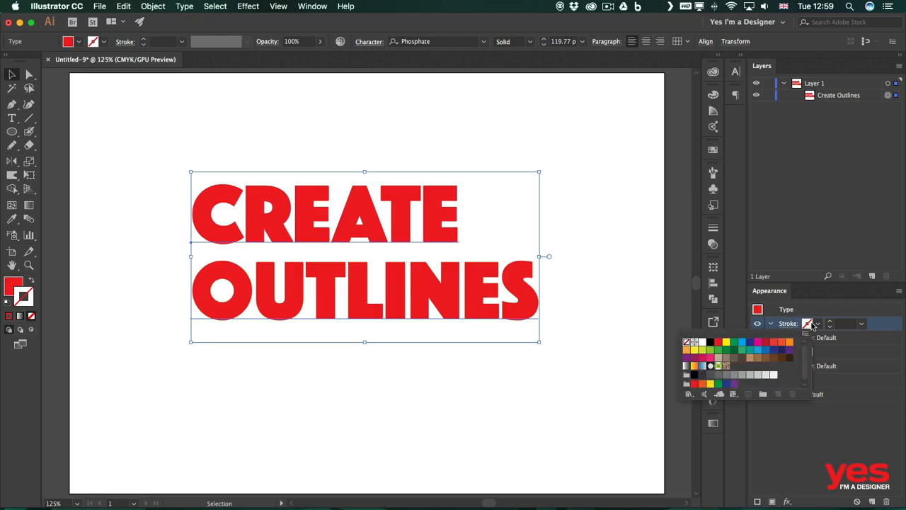
{"action": "left_click", "coordinate": [710, 343]}
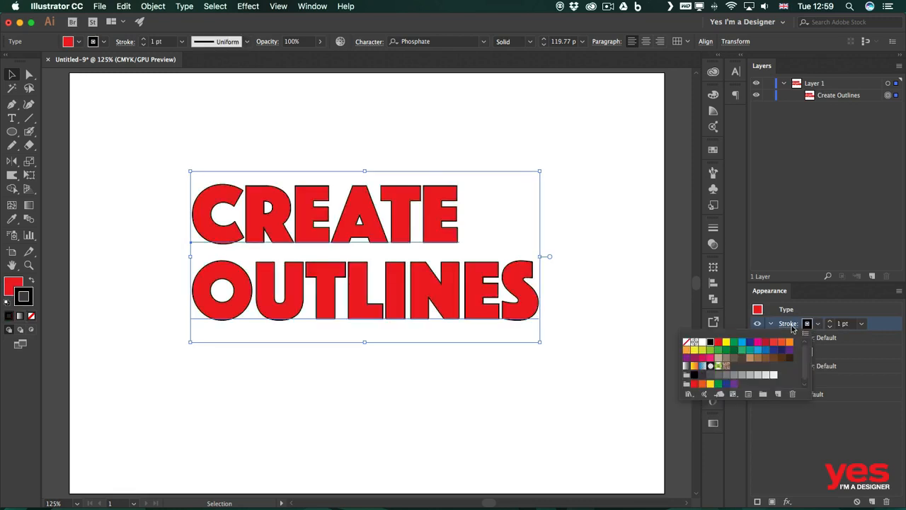
{"action": "left_click", "coordinate": [829, 323]}
{"action": "left_click", "coordinate": [830, 322]}
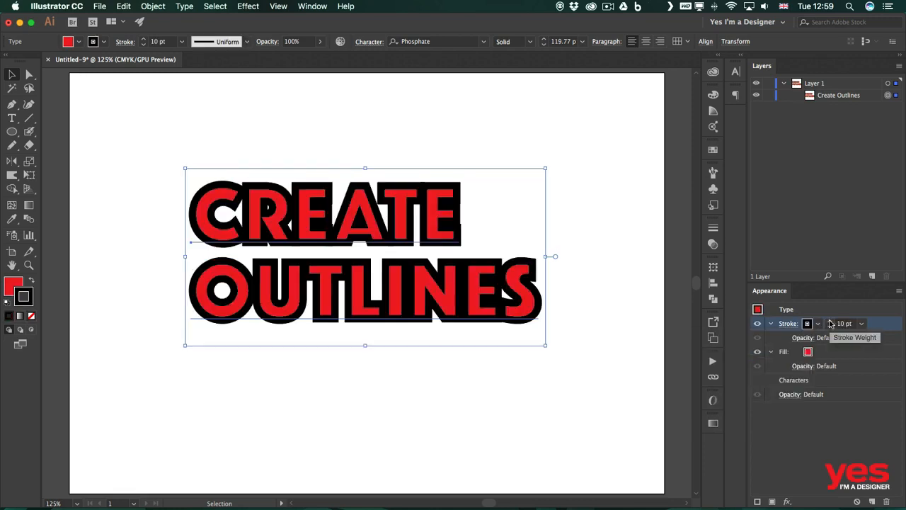
{"action": "left_click", "coordinate": [830, 327]}
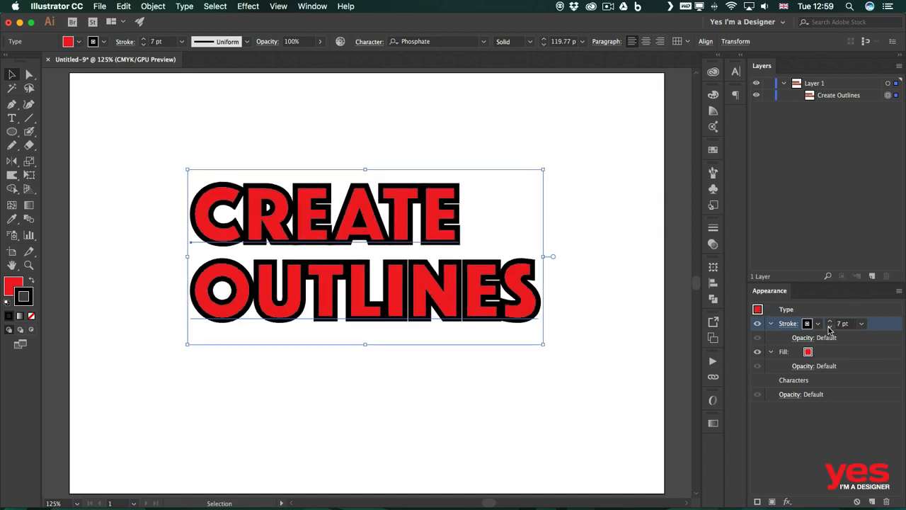
{"action": "left_click", "coordinate": [830, 327]}
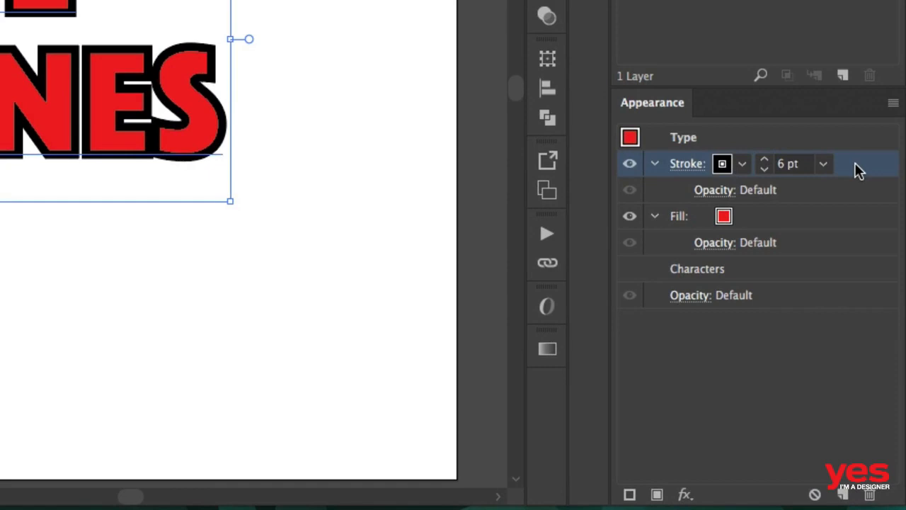
{"action": "mouse_move", "coordinate": [857, 169]}
{"action": "left_mouse_down"}
{"action": "mouse_move", "coordinate": [829, 259]}
{"action": "mouse_move", "coordinate": [804, 283]}
{"action": "left_mouse_up"}
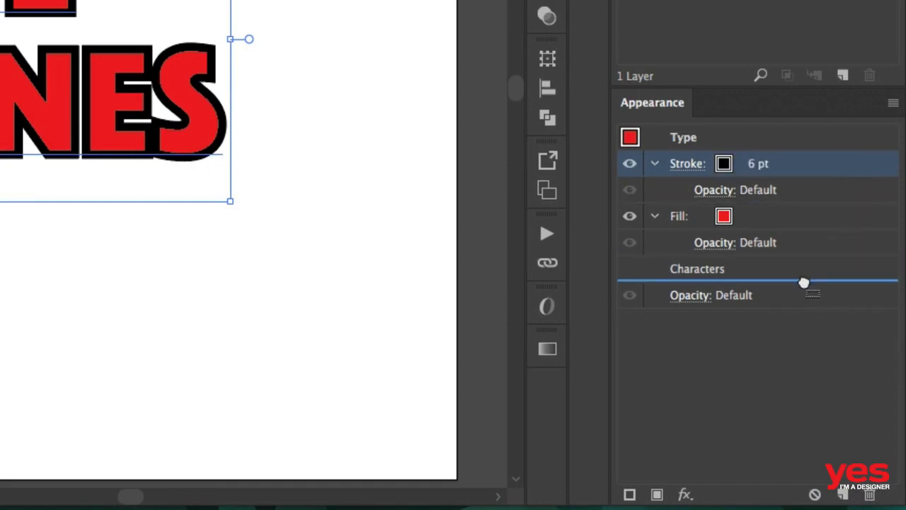
{"action": "left_click_drag", "start_coordinate": [804, 282], "coordinate": [805, 282]}
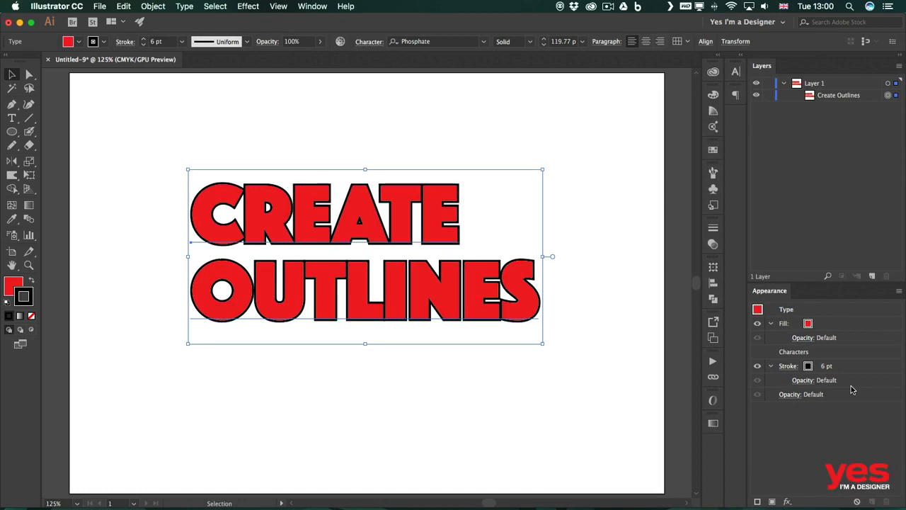
Step: Set the weight of the black stroke below the Characters entry to 14 pt and deselect the text
{"action": "left_click", "coordinate": [821, 366]}
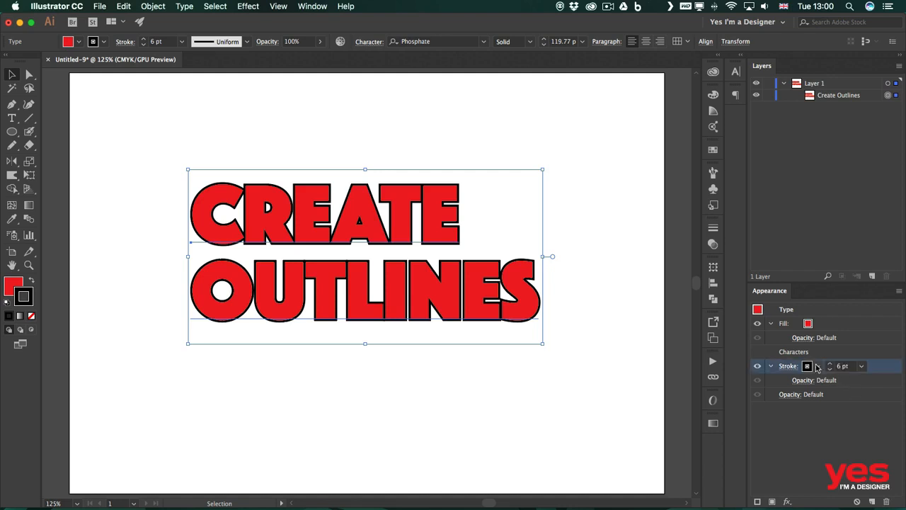
{"action": "left_click", "coordinate": [831, 364]}
{"action": "left_click", "coordinate": [831, 364]}
{"action": "left_click", "coordinate": [830, 364]}
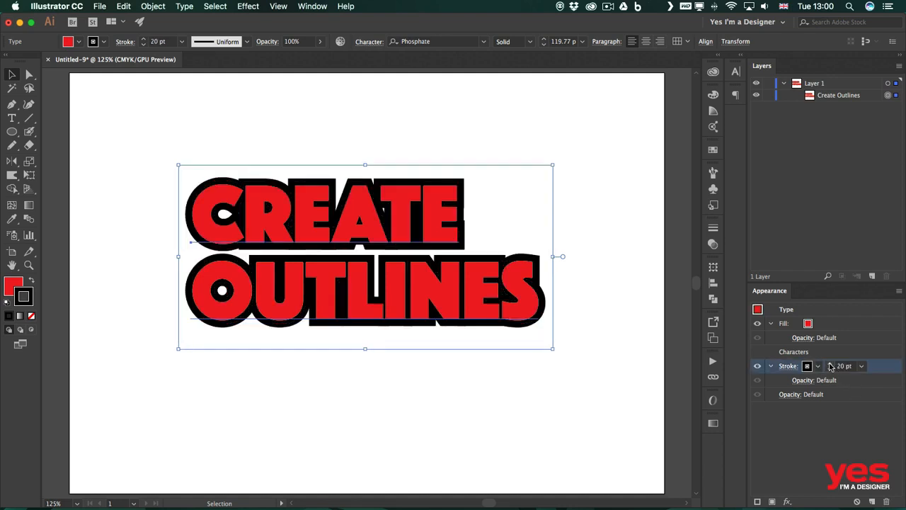
{"action": "left_click", "coordinate": [830, 363]}
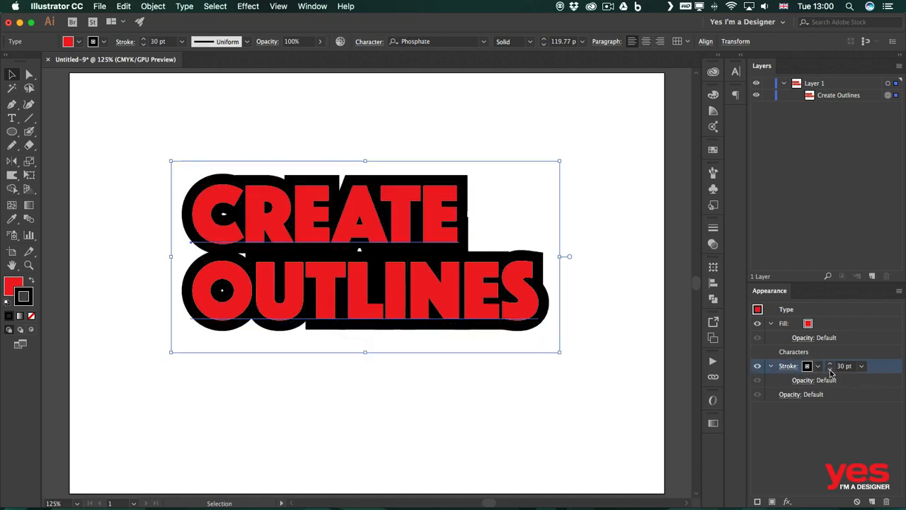
{"action": "left_click", "coordinate": [830, 369]}
{"action": "left_click", "coordinate": [831, 369]}
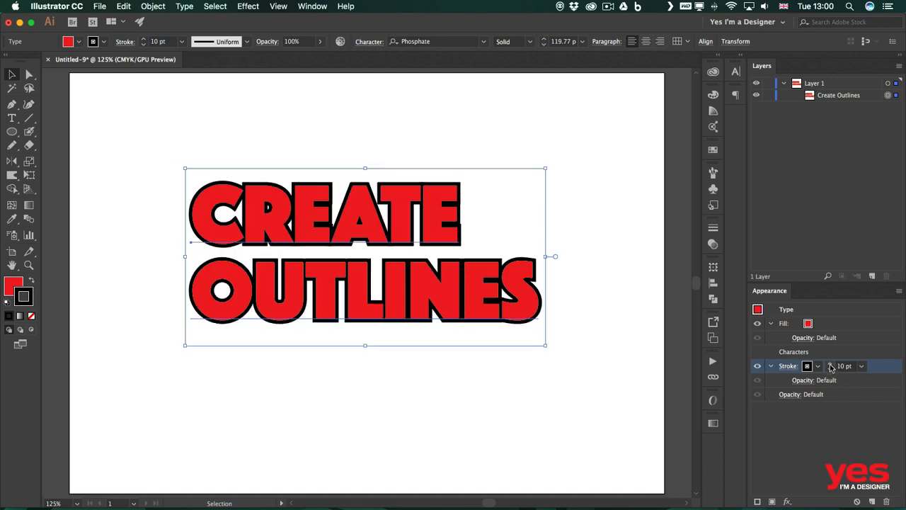
{"action": "left_click", "coordinate": [830, 363]}
{"action": "left_click", "coordinate": [831, 363]}
{"action": "left_click", "coordinate": [830, 363]}
{"action": "left_click", "coordinate": [830, 363]}
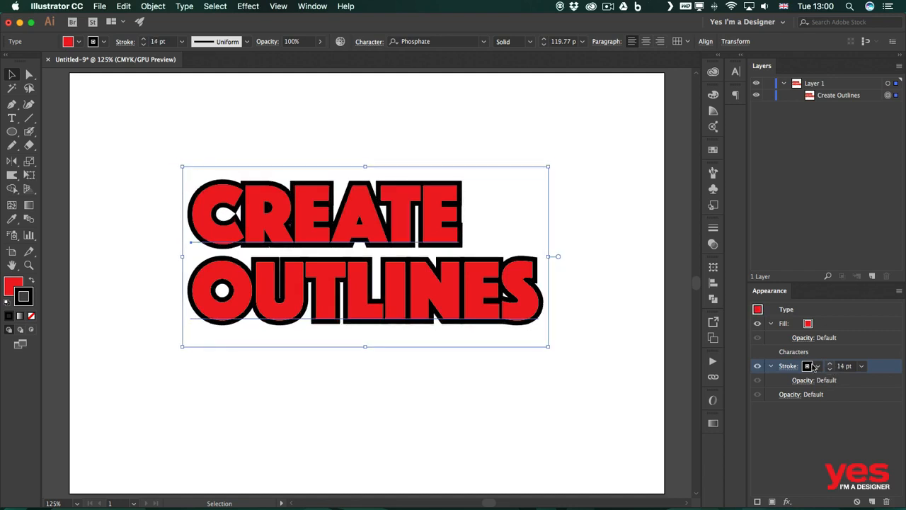
{"action": "left_click", "coordinate": [460, 418]}
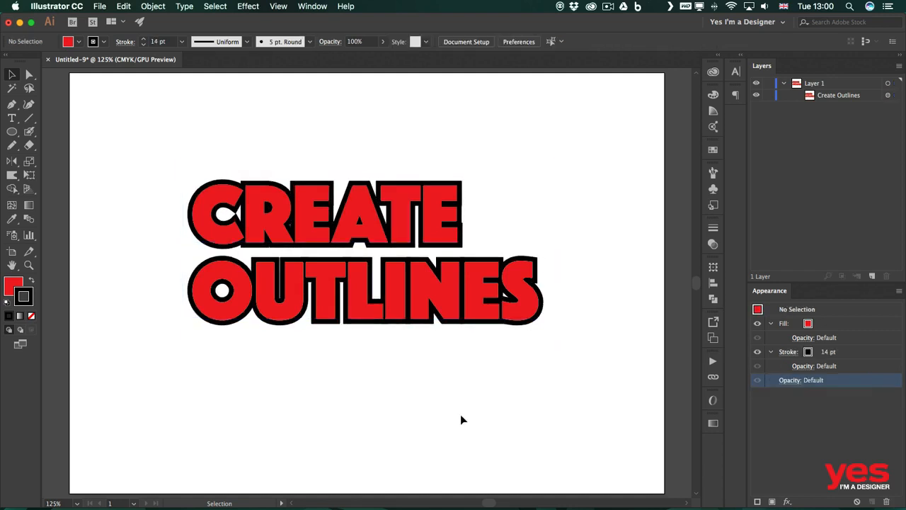
Step: Add a second stroke to the text, colour it orange and place it between the Characters entry and the black stroke
{"action": "left_click", "coordinate": [480, 304]}
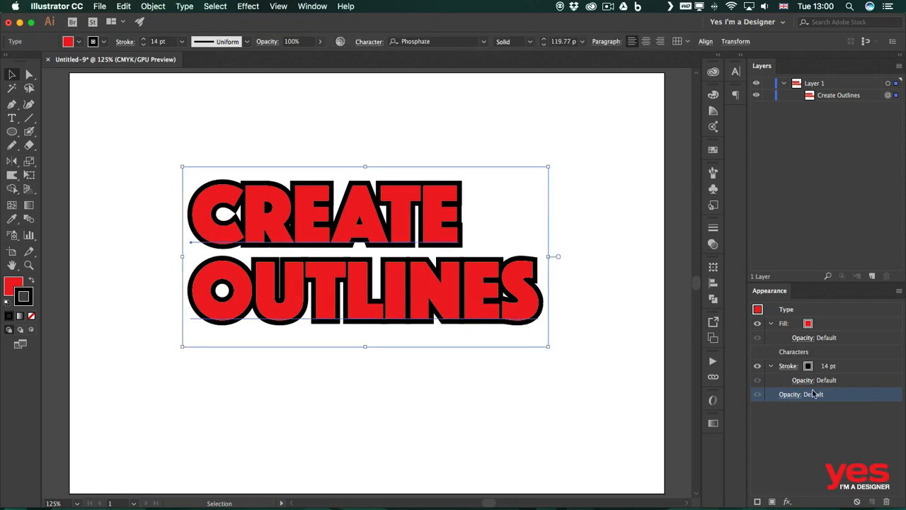
{"action": "left_click", "coordinate": [758, 500]}
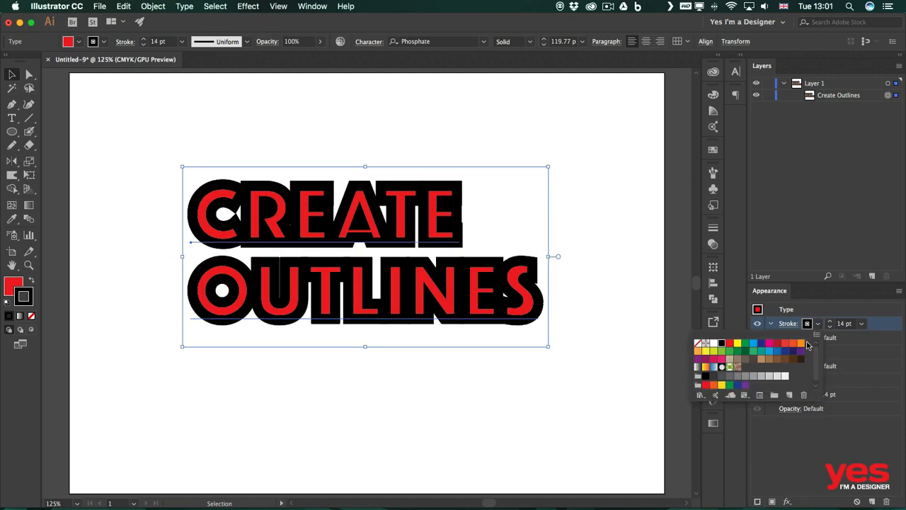
{"action": "left_click", "coordinate": [800, 343]}
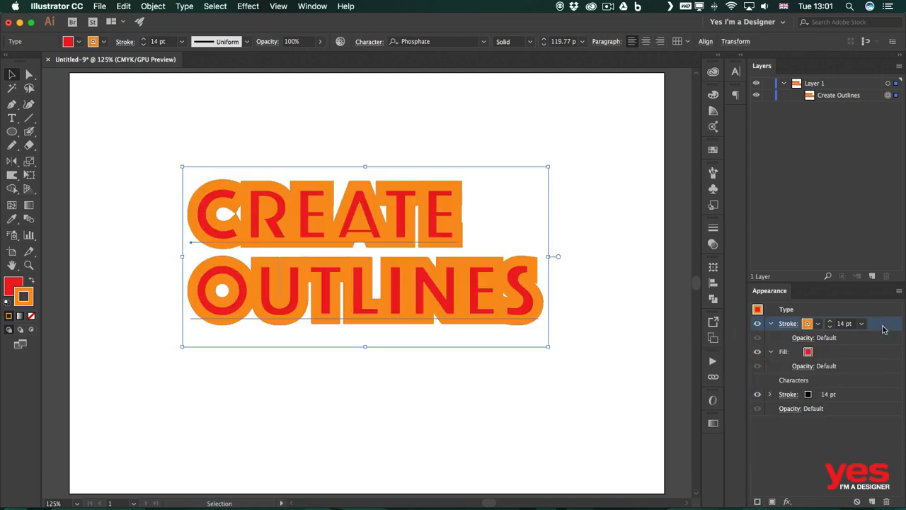
{"action": "left_click_drag", "start_coordinate": [876, 328], "coordinate": [845, 386]}
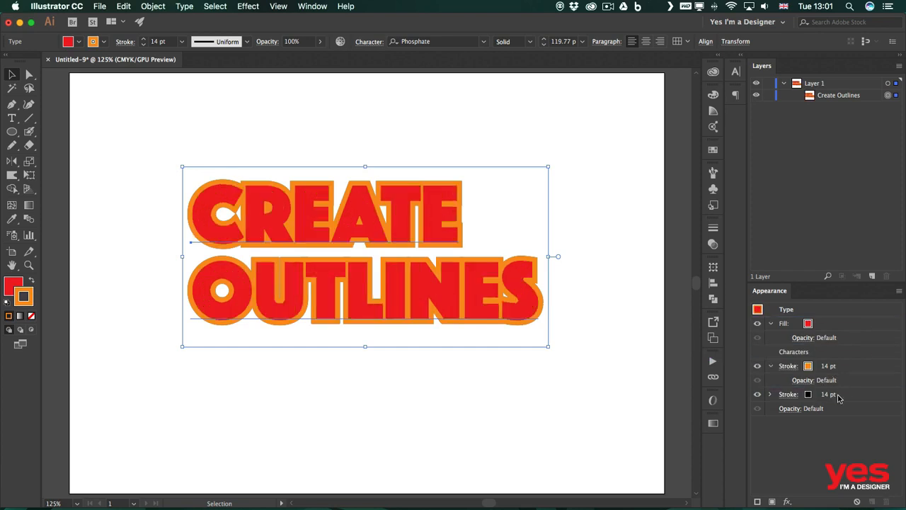
Step: Set the black stroke's weight to 30 pt and move it above the orange stroke in the stacking order
{"action": "left_click", "coordinate": [828, 395]}
{"action": "type", "text": "20"}
{"action": "key", "text": "Return"}
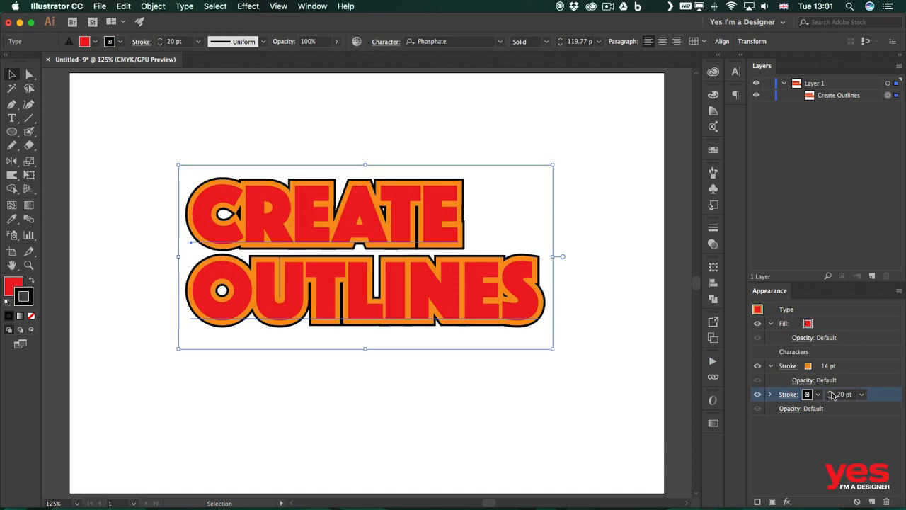
{"action": "left_click", "coordinate": [833, 393], "text": "shift"}
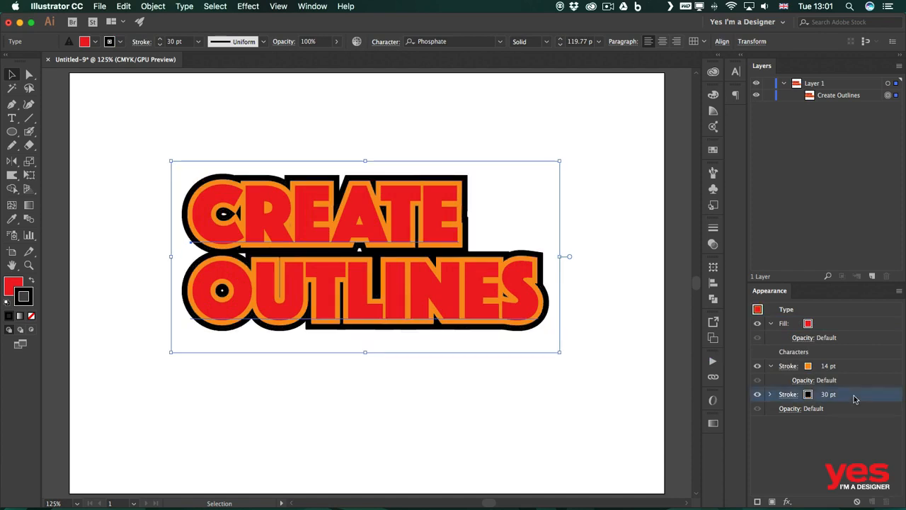
{"action": "left_click_drag", "start_coordinate": [853, 396], "coordinate": [847, 364]}
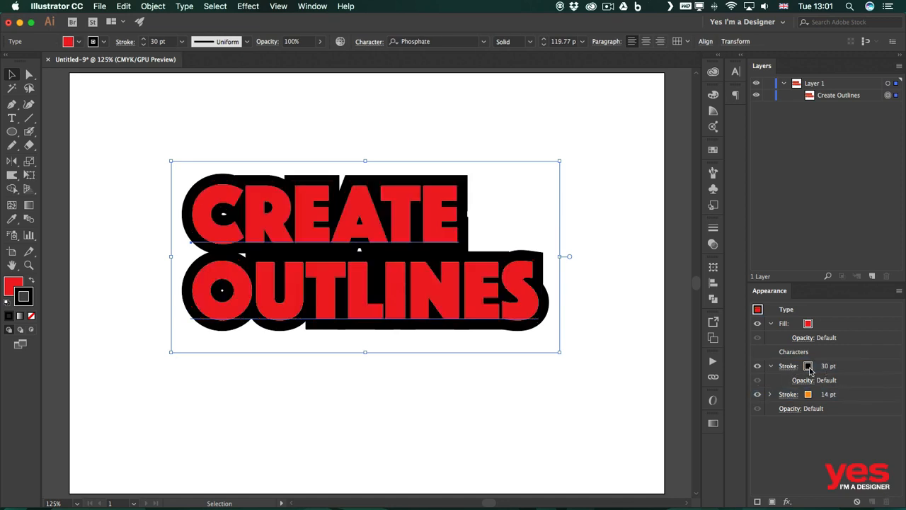
Step: Set the black stroke's weight to 20 pt and the orange stroke's weight to 40 pt, and deselect the text
{"action": "left_click", "coordinate": [830, 368]}
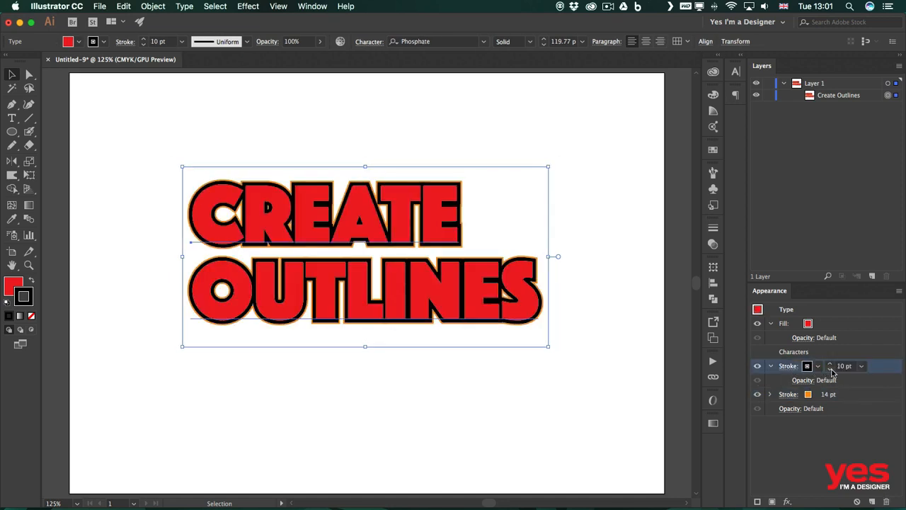
{"action": "left_click", "coordinate": [839, 394]}
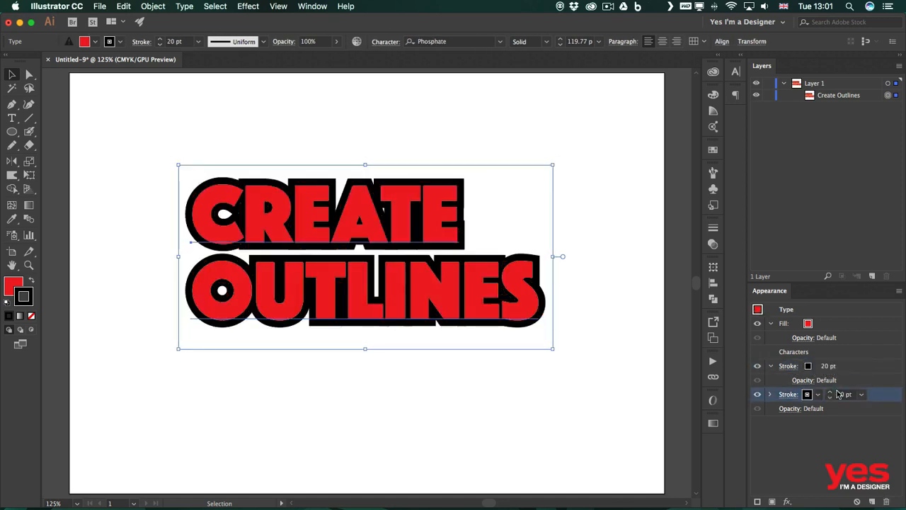
{"action": "left_click", "coordinate": [830, 395]}
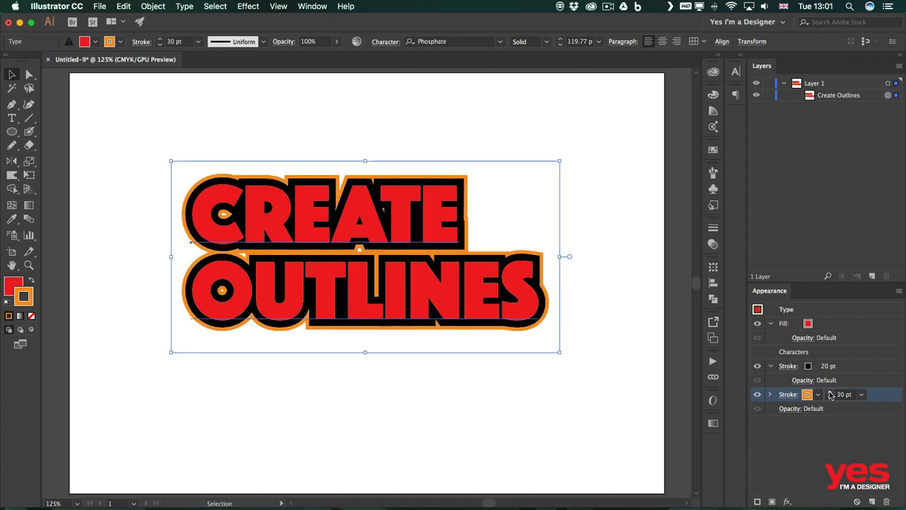
{"action": "left_click", "coordinate": [830, 394]}
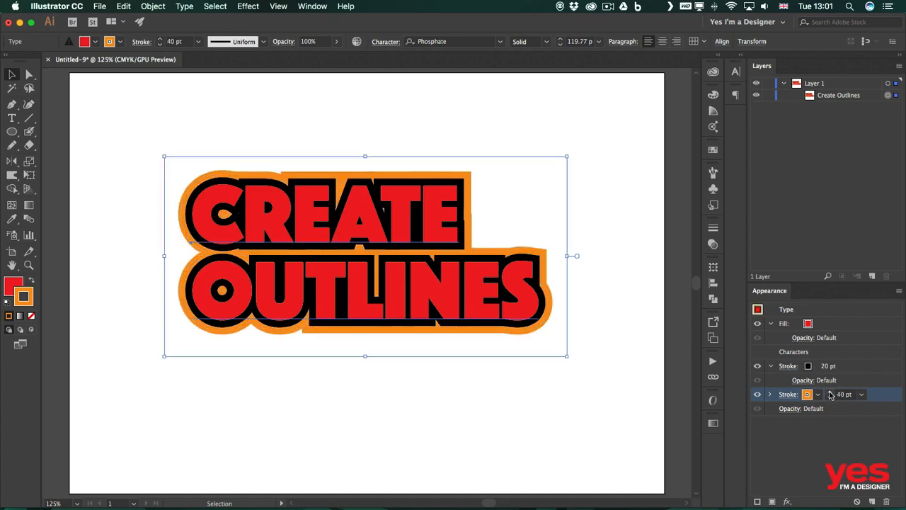
{"action": "left_click", "coordinate": [523, 395]}
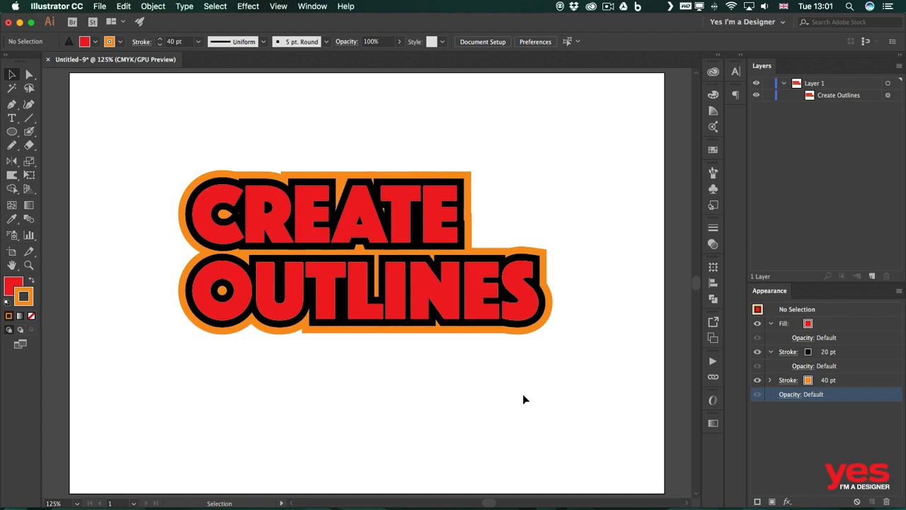
Step: Select the text again and delete the orange stroke from its appearance
{"action": "key", "text": "super+a"}
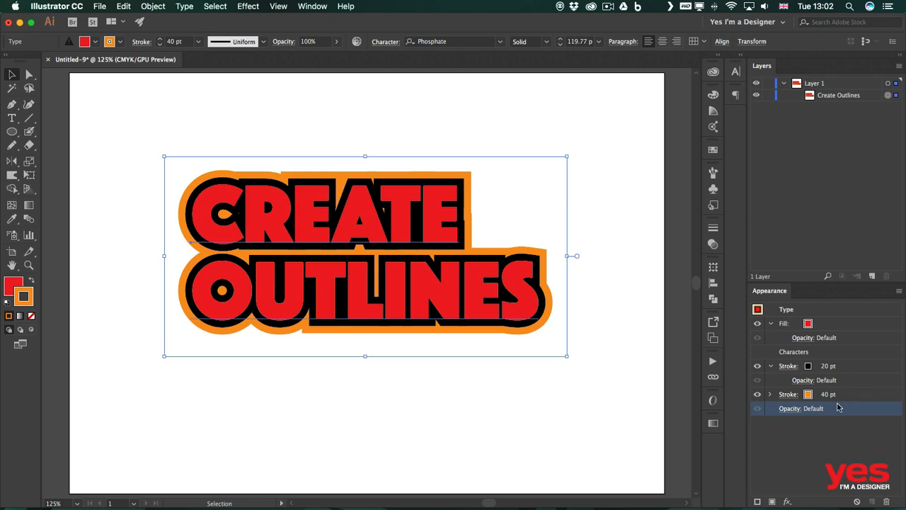
{"action": "left_click", "coordinate": [879, 396]}
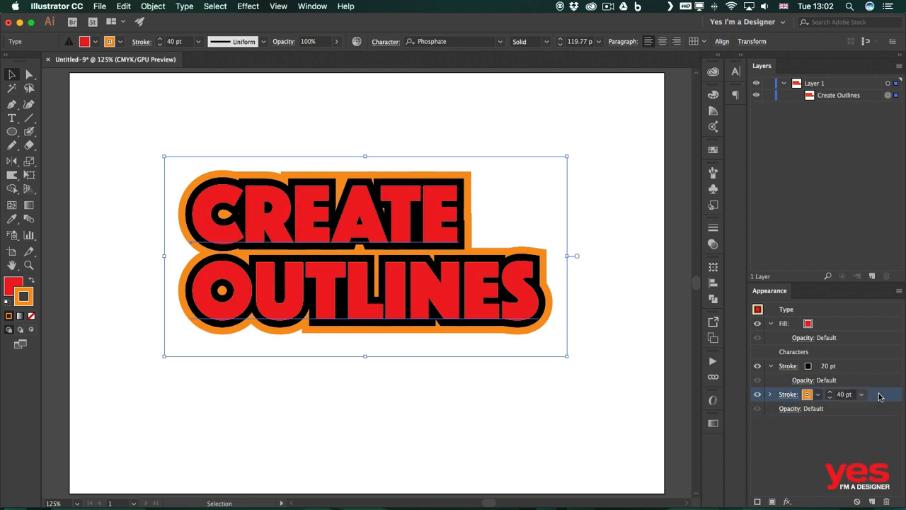
{"action": "left_click", "coordinate": [887, 501]}
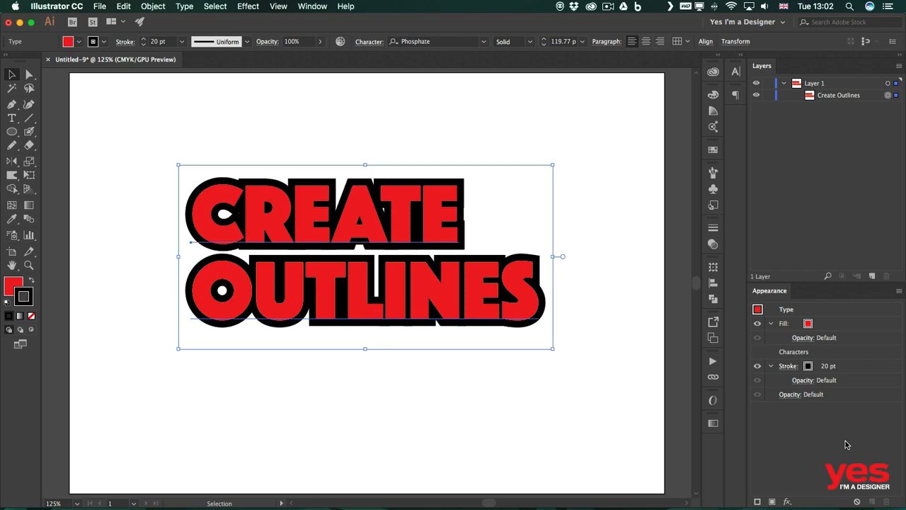
Step: Convert the live text to outlines and expand the resulting group to list its letter paths
{"action": "left_click", "coordinate": [182, 7]}
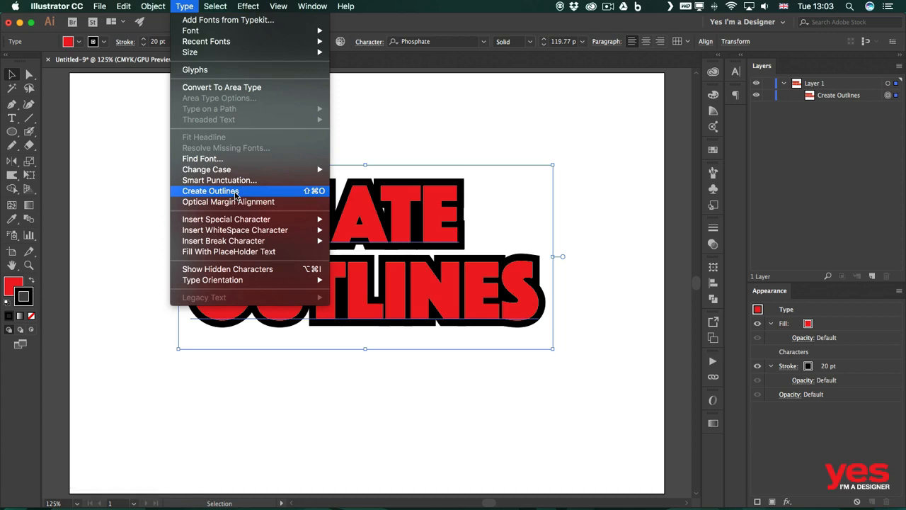
{"action": "left_click", "coordinate": [237, 191]}
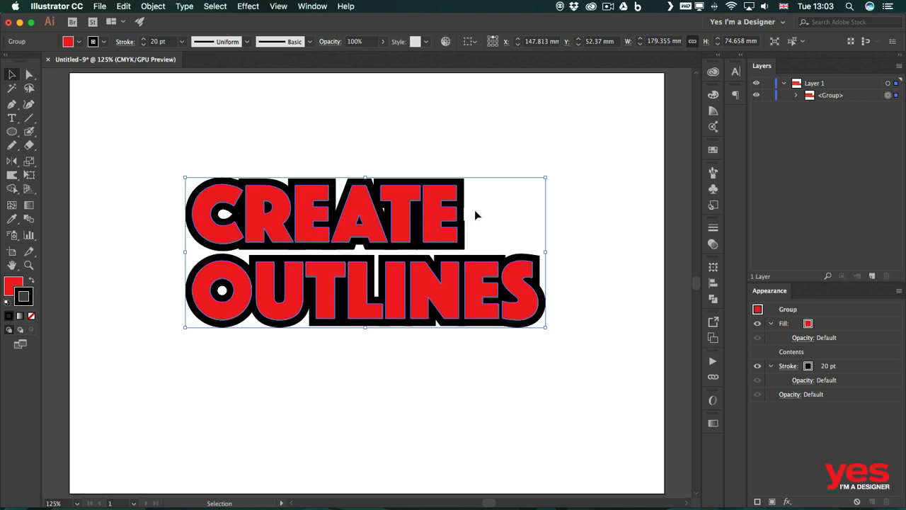
{"action": "key", "text": "a"}
{"action": "key", "text": "v"}
{"action": "left_click", "coordinate": [795, 96]}
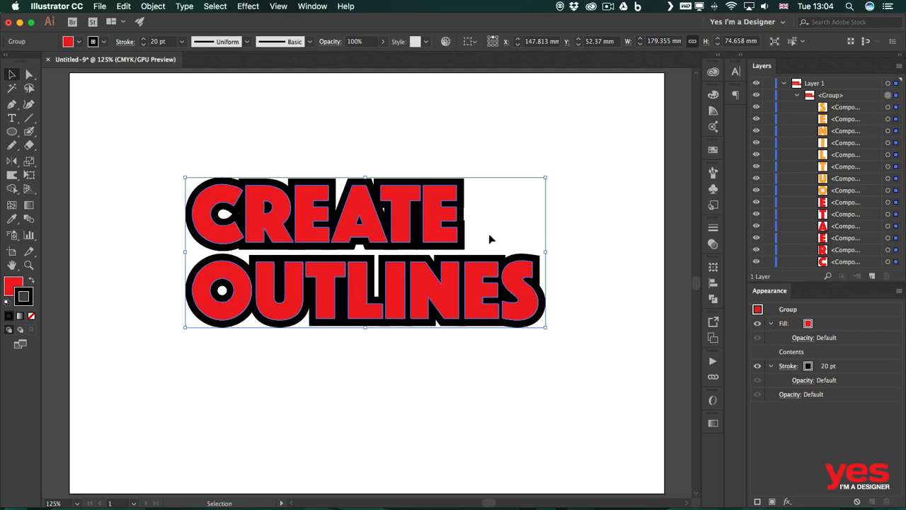
Step: Select only the letters of CREATE with Direct Selection, shift the word slightly to the right and deselect it
{"action": "key", "text": "a"}
{"action": "left_click", "coordinate": [275, 160]}
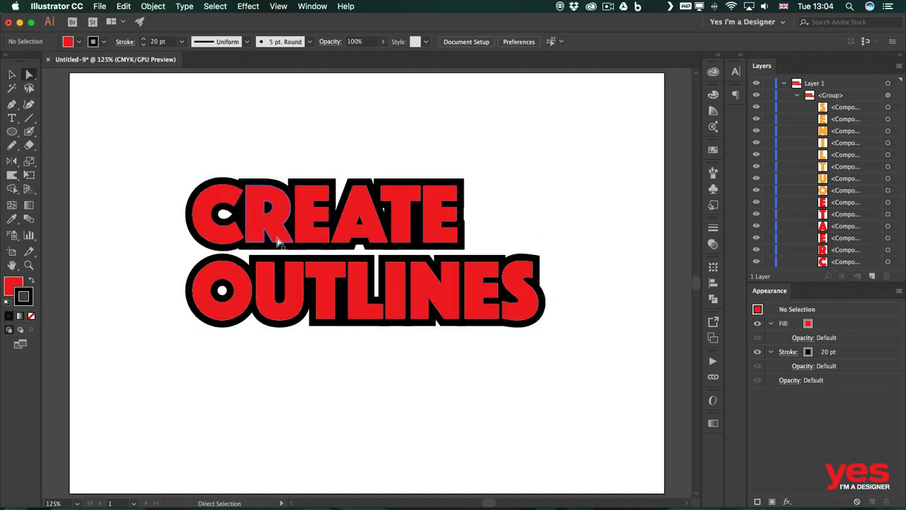
{"action": "left_click_drag", "start_coordinate": [156, 150], "coordinate": [447, 248]}
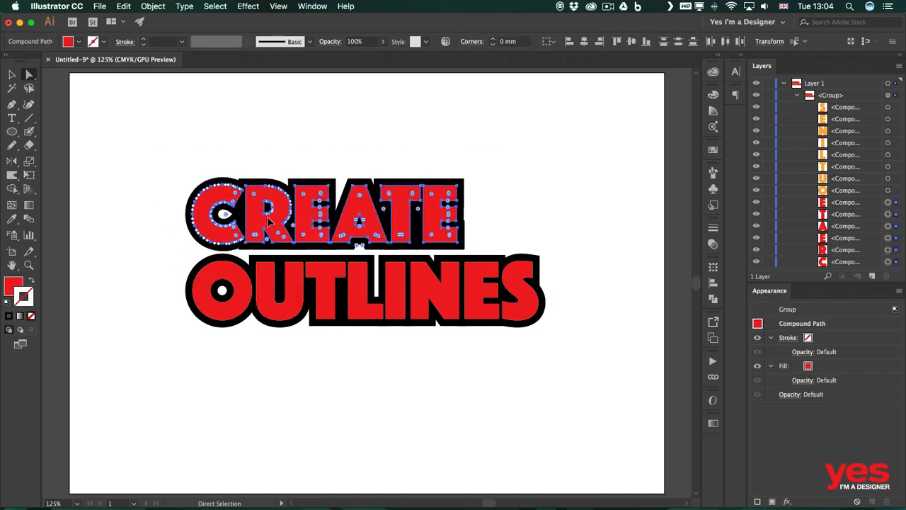
{"action": "left_click_drag", "start_coordinate": [266, 221], "coordinate": [277, 222]}
{"action": "left_click", "coordinate": [324, 133]}
Step: Stretch the bottom of the R's stem in CREATE straight down until it meets the U of OUTLINES
{"action": "key", "text": "super+space"}
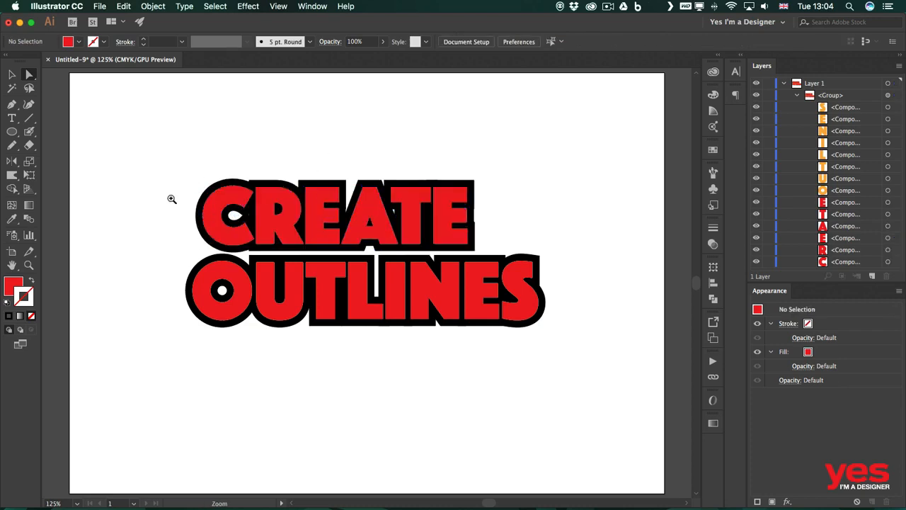
{"action": "left_click_drag", "start_coordinate": [141, 163], "coordinate": [298, 144]}
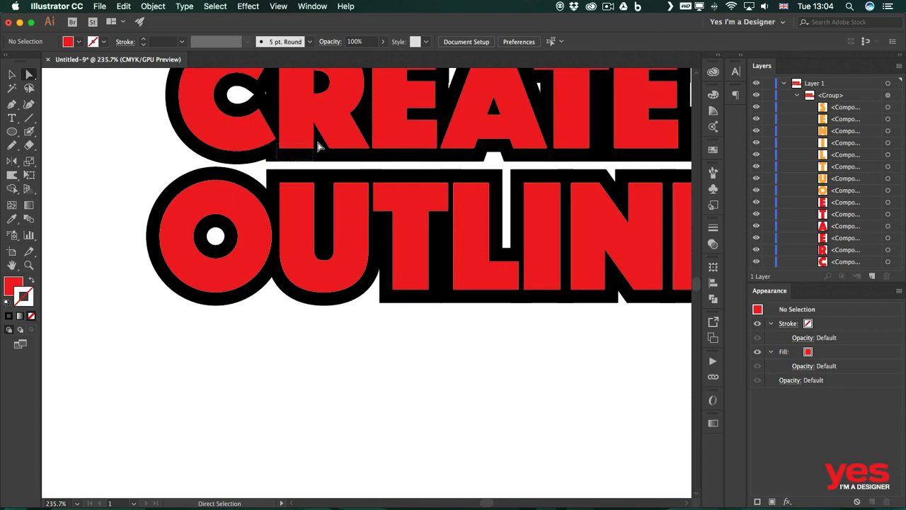
{"action": "left_click_drag", "start_coordinate": [315, 153], "coordinate": [316, 190]}
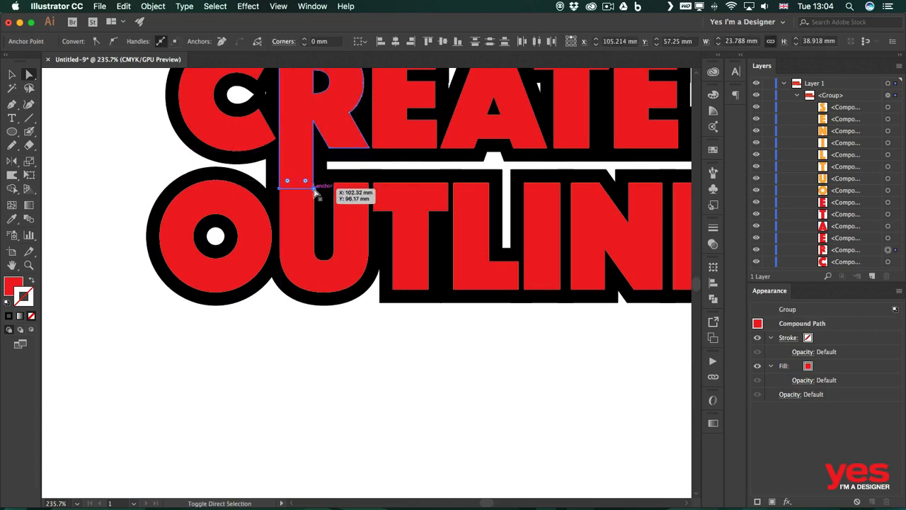
{"action": "left_click", "coordinate": [290, 369]}
Step: Extend the middle arm of the last E in CREATE horizontally to the right, beyond the other arms
{"action": "left_click_drag", "start_coordinate": [429, 324], "coordinate": [335, 437]}
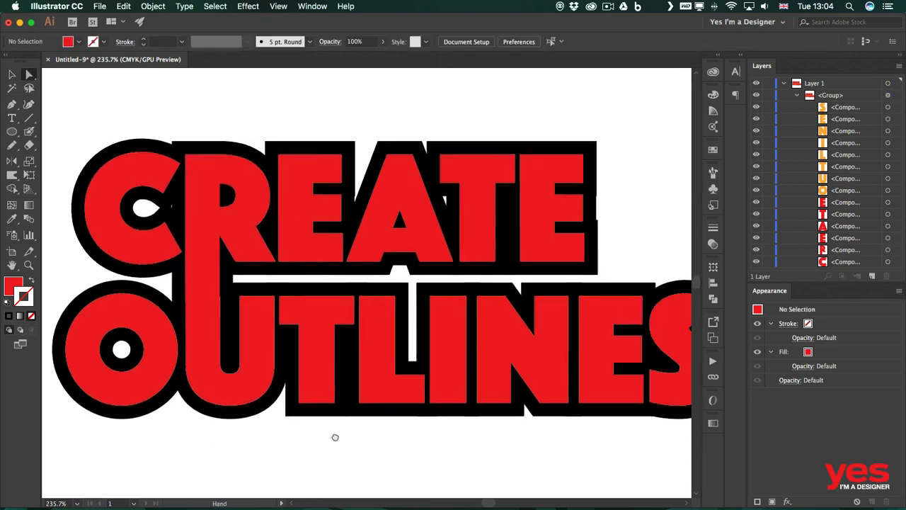
{"action": "key", "text": "super+minus"}
{"action": "key", "text": "super+minus"}
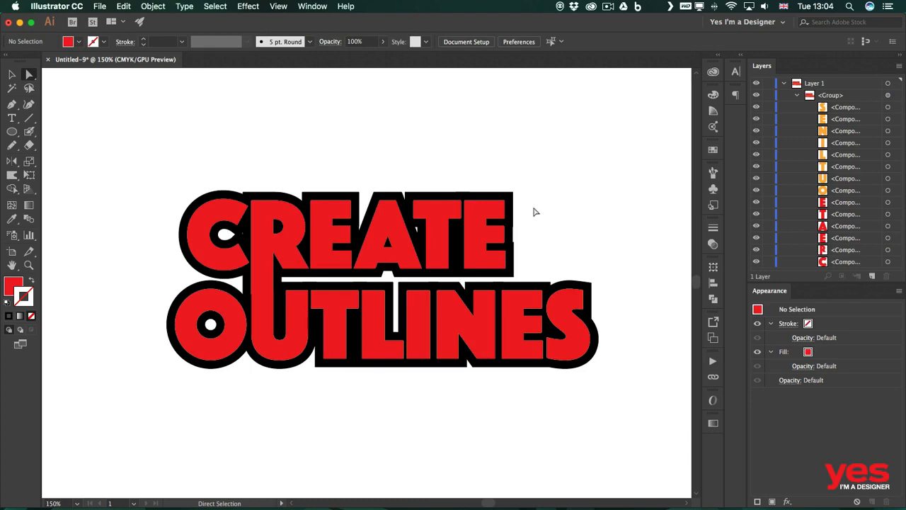
{"action": "left_click_drag", "start_coordinate": [524, 224], "coordinate": [553, 246]}
{"action": "left_click", "coordinate": [618, 244]}
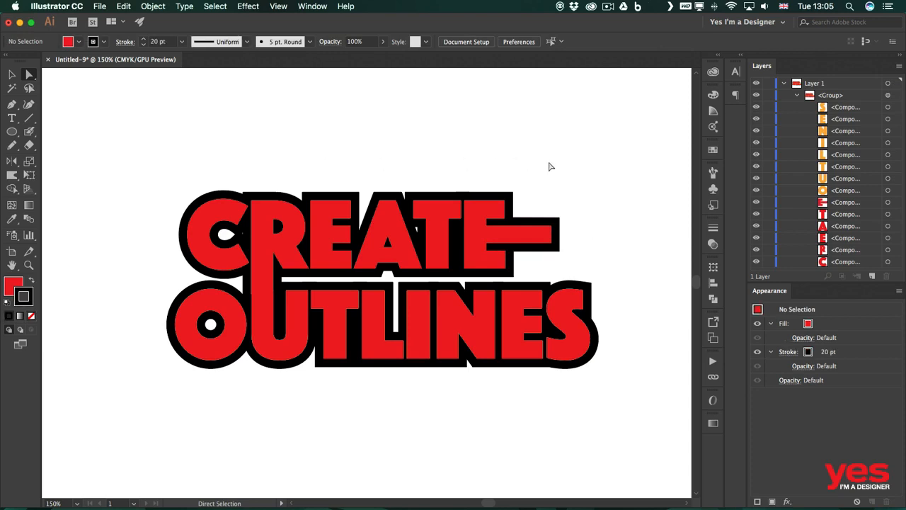
Step: Round the corners of all the letters in CREATE to a radius of 1.31 mm and deselect them
{"action": "left_click_drag", "start_coordinate": [591, 175], "coordinate": [99, 282]}
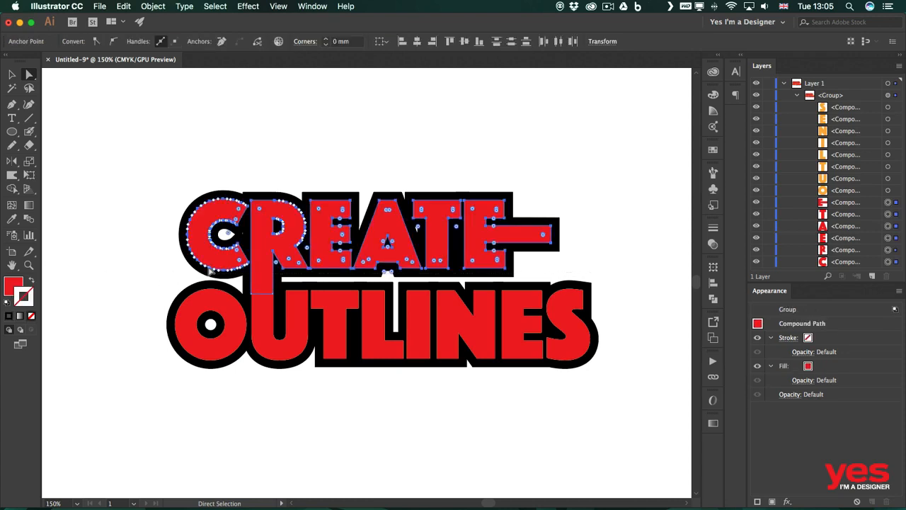
{"action": "left_click_drag", "start_coordinate": [287, 262], "coordinate": [243, 147]}
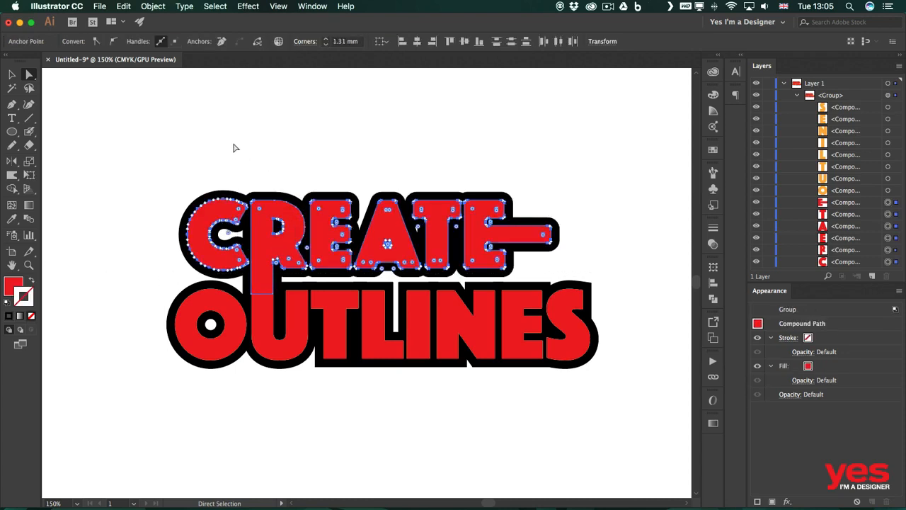
{"action": "left_click", "coordinate": [232, 148]}
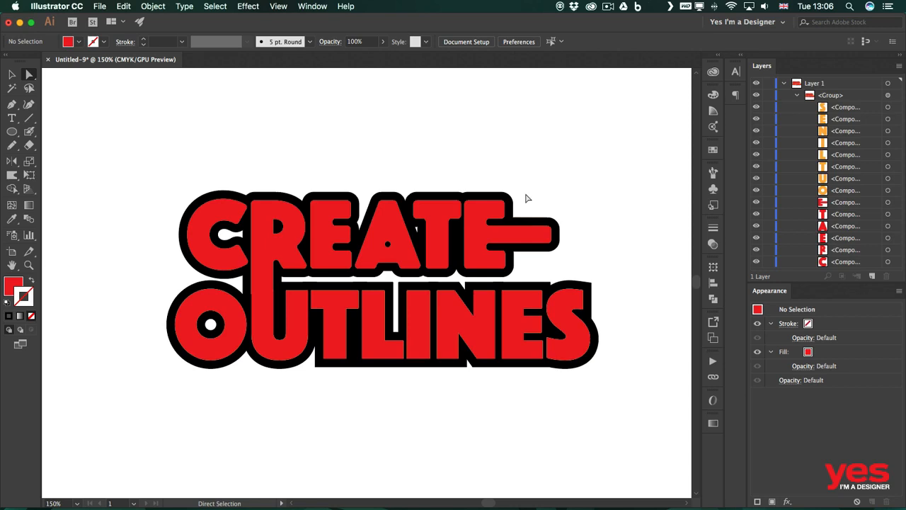
Step: Add anchor points to the last E's extended arm on its upper edge, its lower edge and the middle of its end
{"action": "left_click_drag", "start_coordinate": [430, 163], "coordinate": [447, 228]}
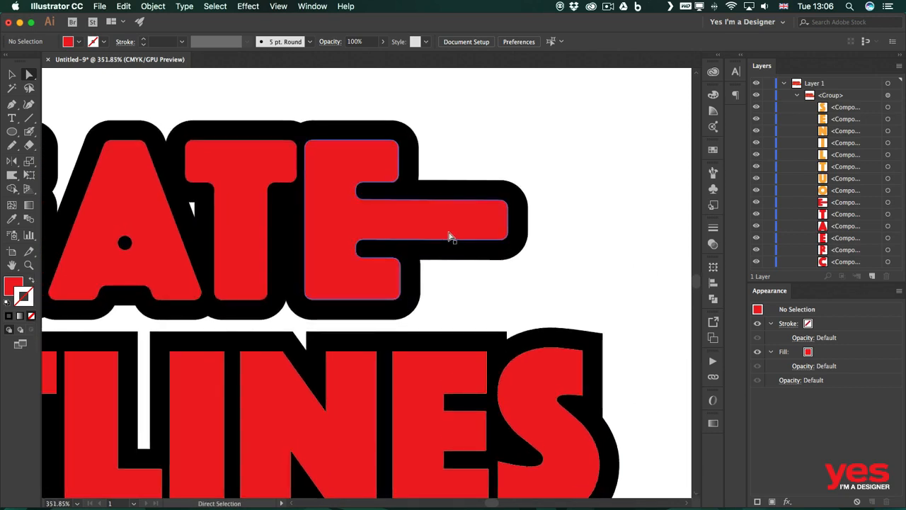
{"action": "left_click", "coordinate": [444, 225]}
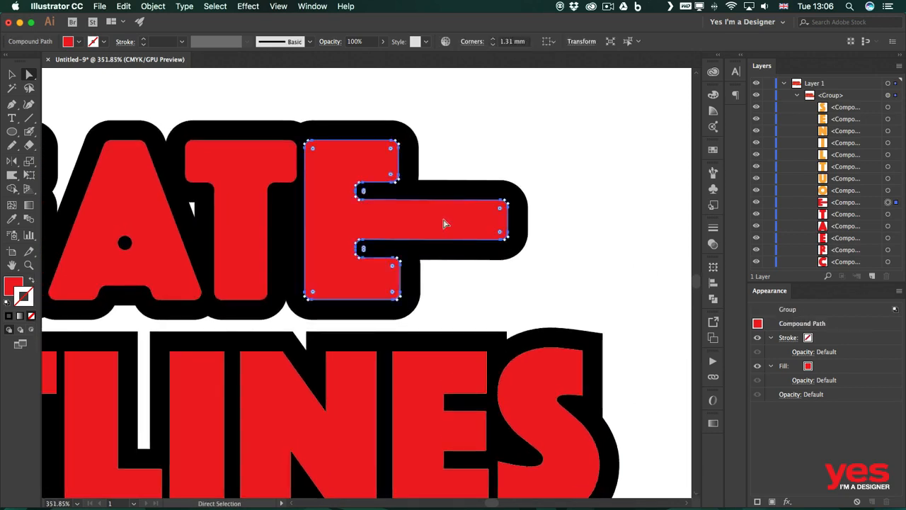
{"action": "key", "text": "p"}
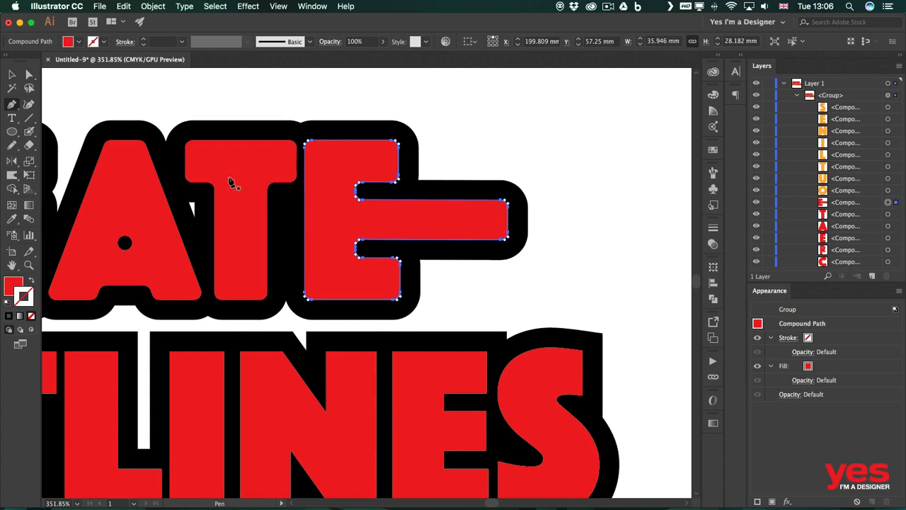
{"action": "left_click", "coordinate": [458, 200]}
{"action": "left_click", "coordinate": [459, 240]}
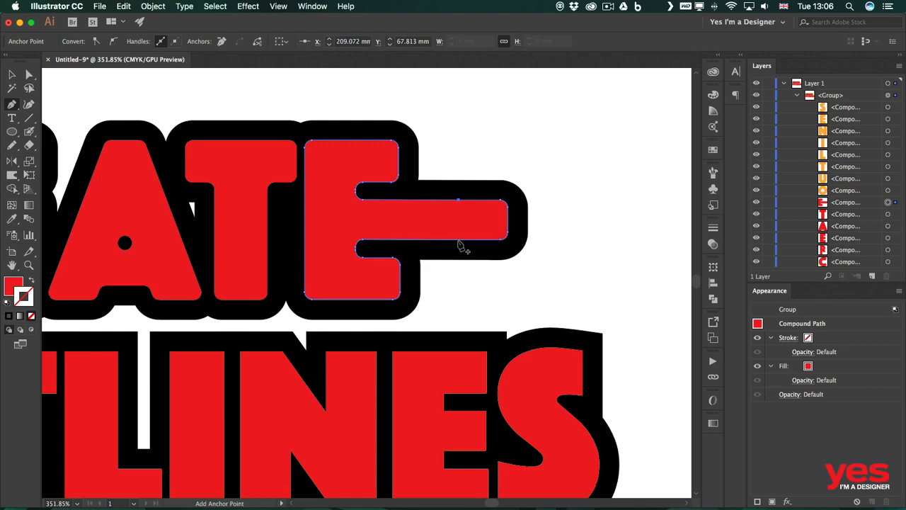
{"action": "left_click", "coordinate": [507, 220]}
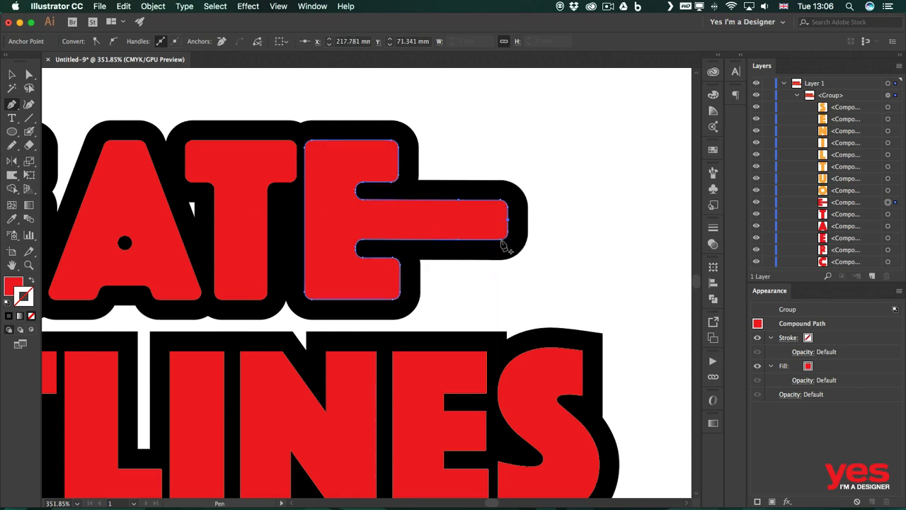
Step: Delete the rounded corner anchor points at the end of the E's extended arm to form a pencil-like point
{"action": "left_click", "coordinate": [507, 239]}
{"action": "left_click", "coordinate": [507, 234]}
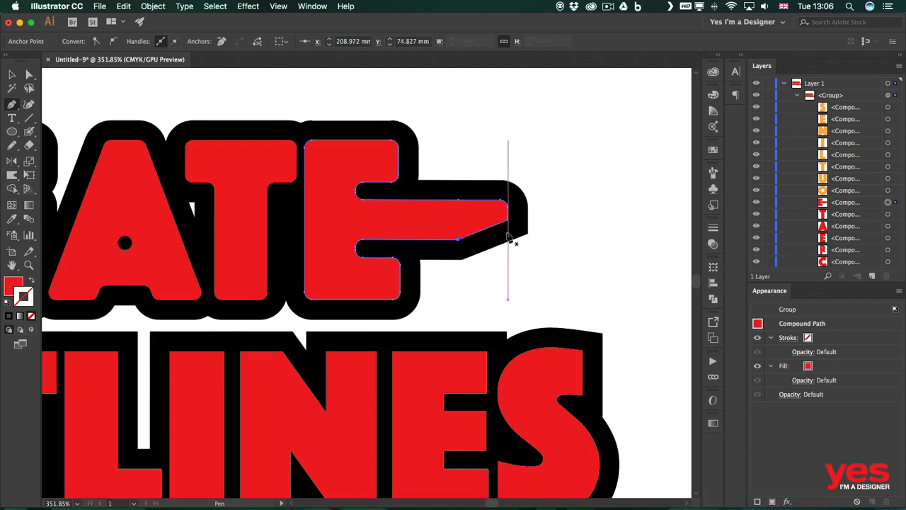
{"action": "left_click", "coordinate": [507, 207]}
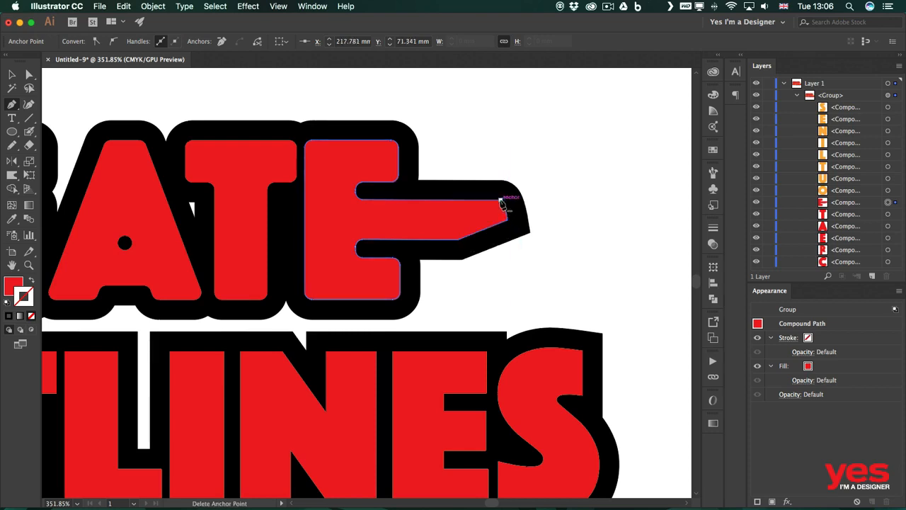
{"action": "left_click", "coordinate": [502, 202]}
{"action": "key", "text": "a"}
{"action": "left_click", "coordinate": [556, 192]}
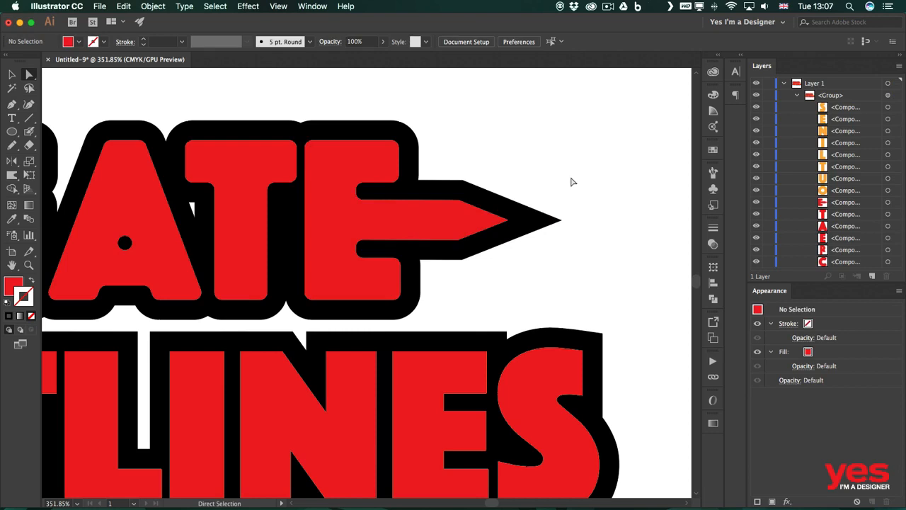
Step: Draw a three-point triangular path about 5.7 mm tall with the Pen tool over the red tip of the E's pencil arm
{"action": "key", "text": "super+minus"}
{"action": "key", "text": "super+minus"}
{"action": "key", "text": "super+minus"}
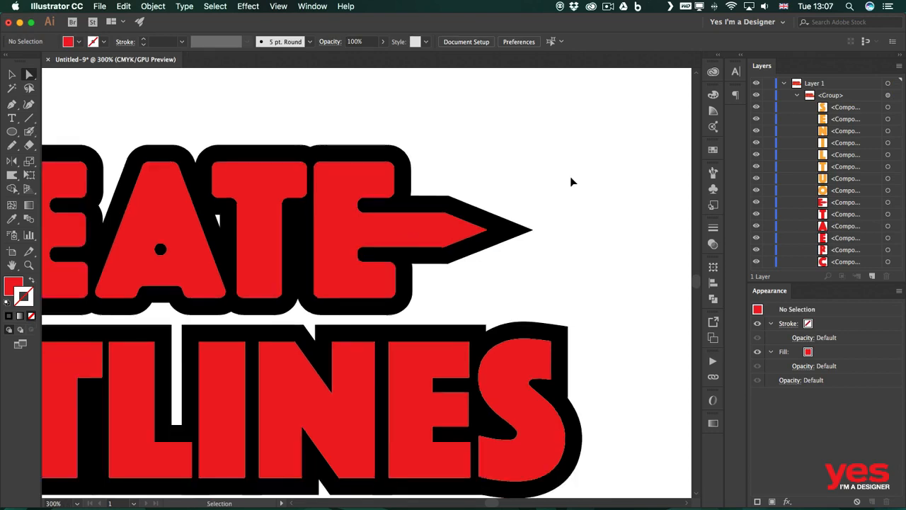
{"action": "left_click_drag", "start_coordinate": [397, 185], "coordinate": [517, 175]}
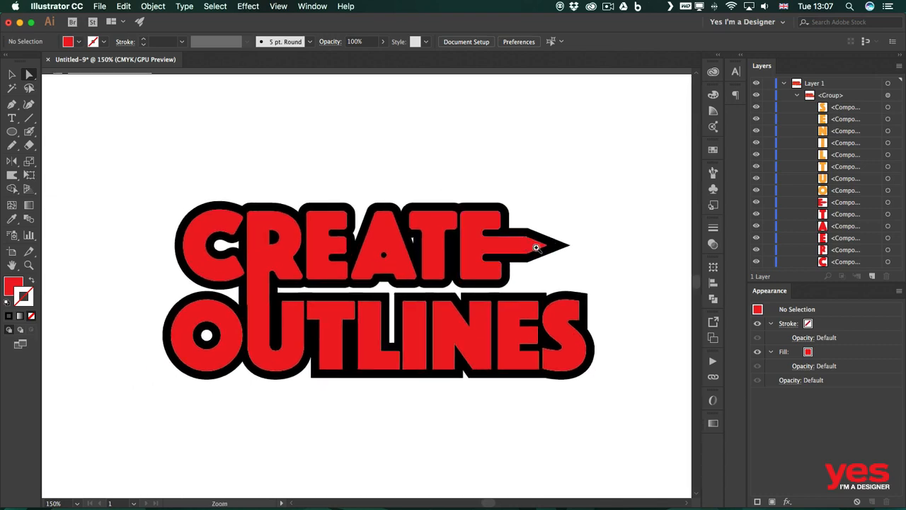
{"action": "left_click_drag", "start_coordinate": [538, 250], "coordinate": [593, 216]}
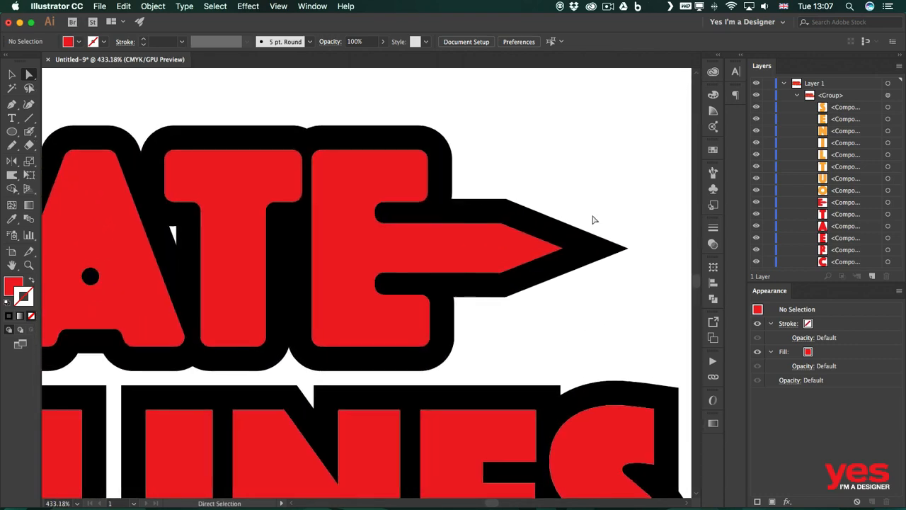
{"action": "key", "text": "p"}
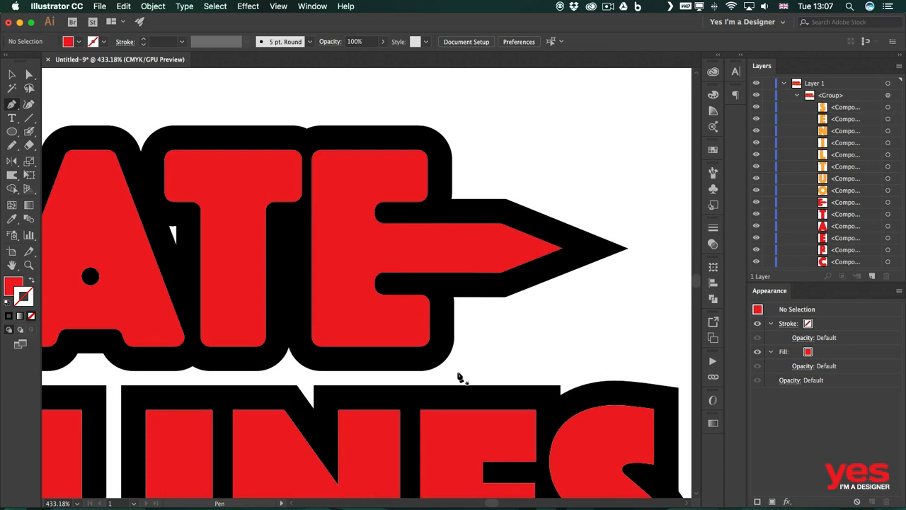
{"action": "left_click_drag", "start_coordinate": [538, 248], "coordinate": [538, 267]}
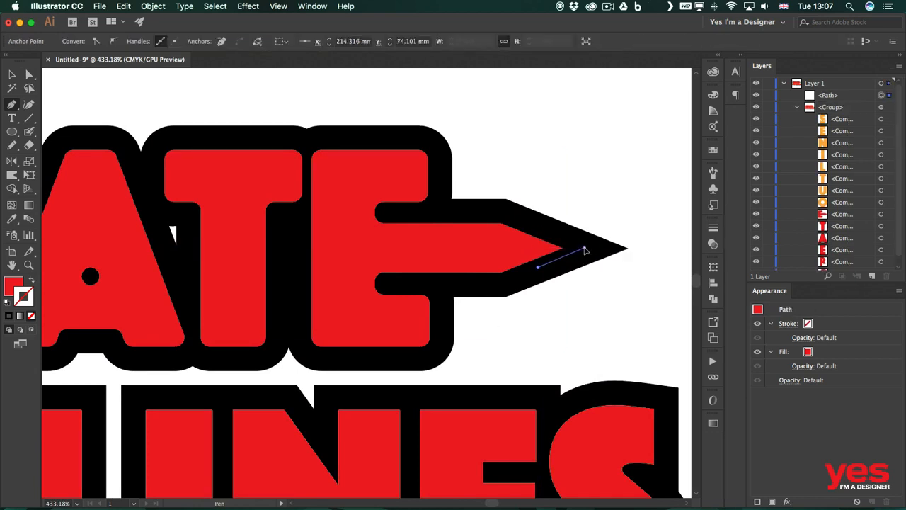
{"action": "left_click", "coordinate": [584, 248]}
{"action": "left_click", "coordinate": [538, 228]}
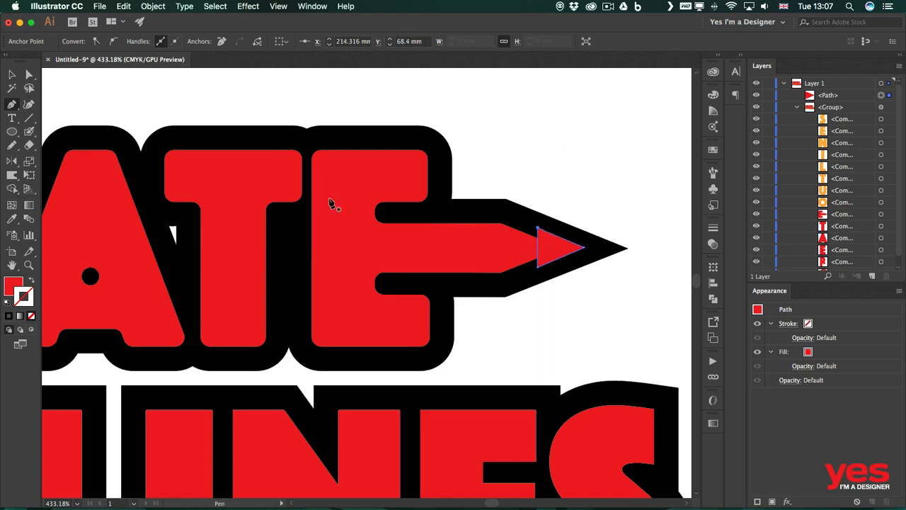
Step: Fill the triangle on the E's pencil tip with black and deselect it
{"action": "left_click", "coordinate": [13, 287]}
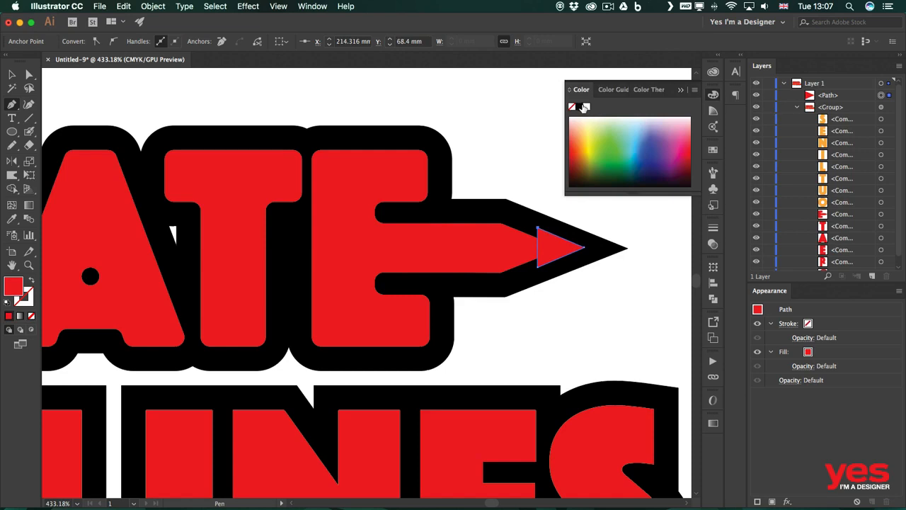
{"action": "left_click", "coordinate": [579, 107]}
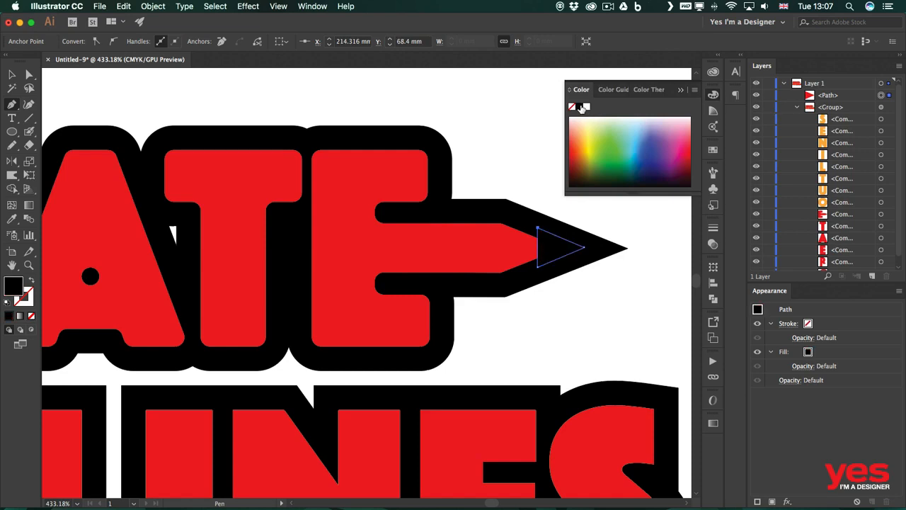
{"action": "left_click", "coordinate": [713, 94]}
{"action": "key", "text": "v"}
{"action": "left_click", "coordinate": [634, 138]}
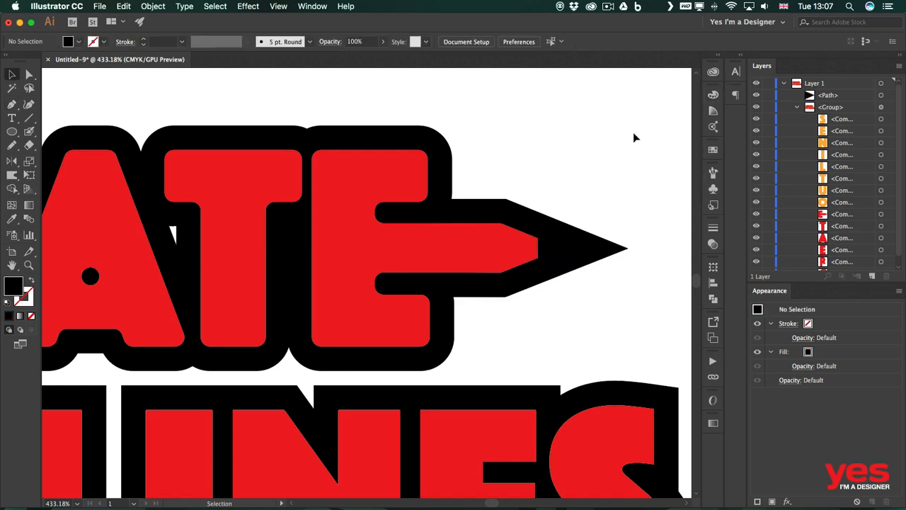
{"action": "key", "text": "super+minus"}
{"action": "key", "text": "super+minus"}
{"action": "key", "text": "super+minus"}
{"action": "key", "text": "super+minus"}
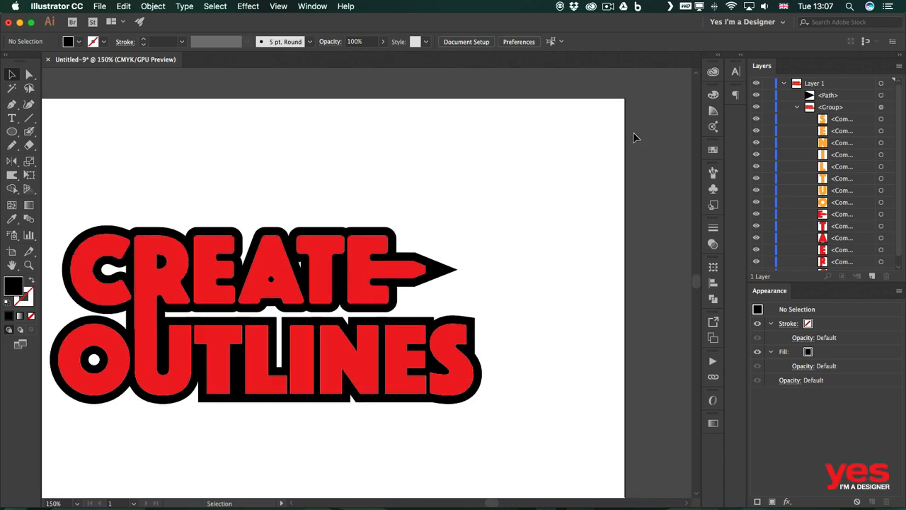
{"action": "scroll", "coordinate": [634, 137], "scroll_direction": "left", "scroll_amount": 5}
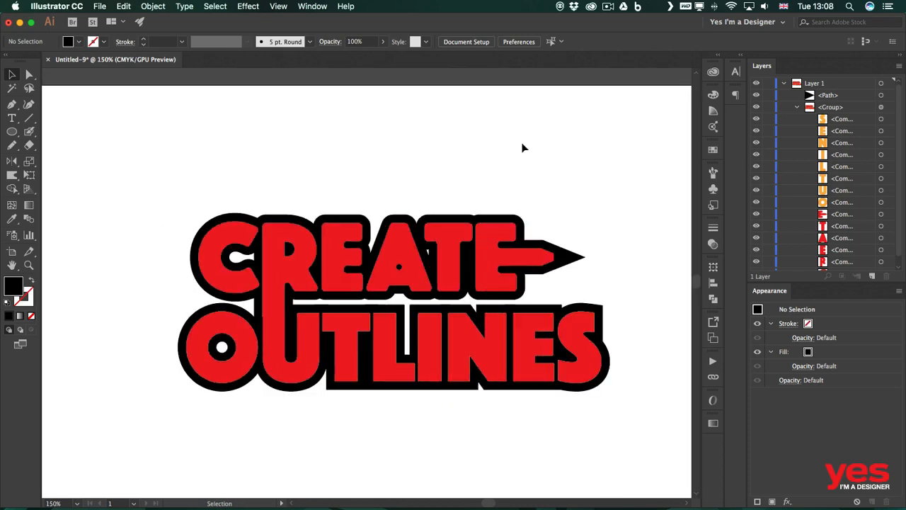